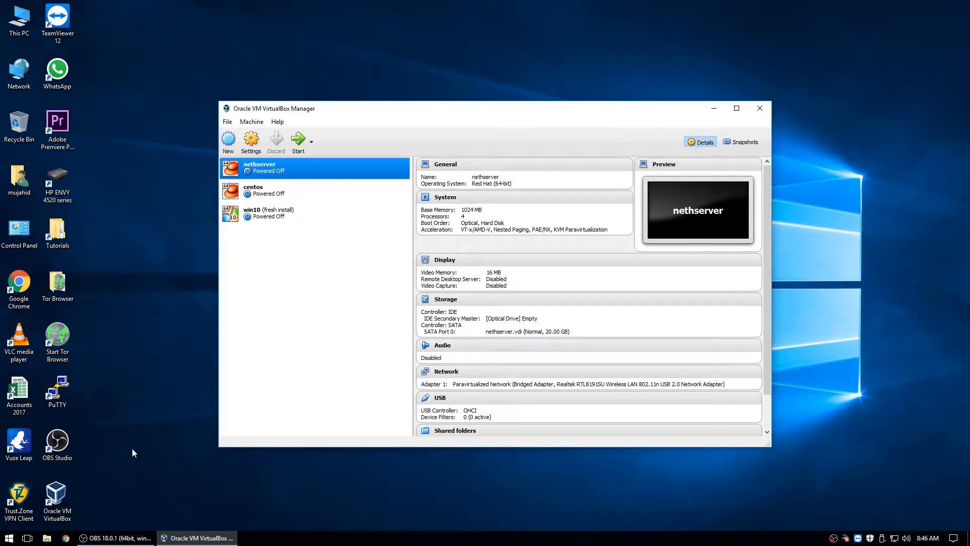
# - Open the user's home folder from the desktop in File Explorer
pyautogui.doubleClick(19, 177)
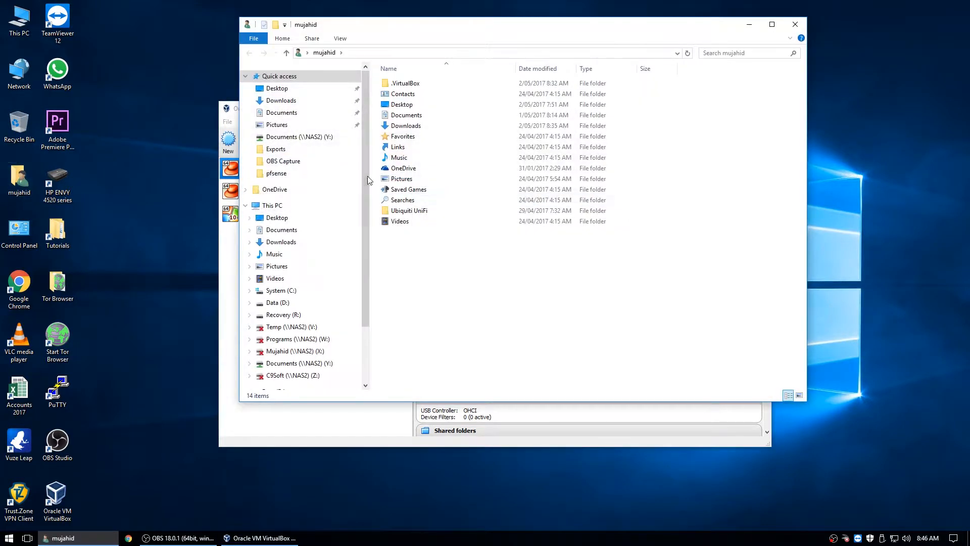
# - Locate the 5.56 GB Windows 10 Pro x64 2017-03 image in Downloads, then close File Explorer
pyautogui.doubleClick(410, 125)
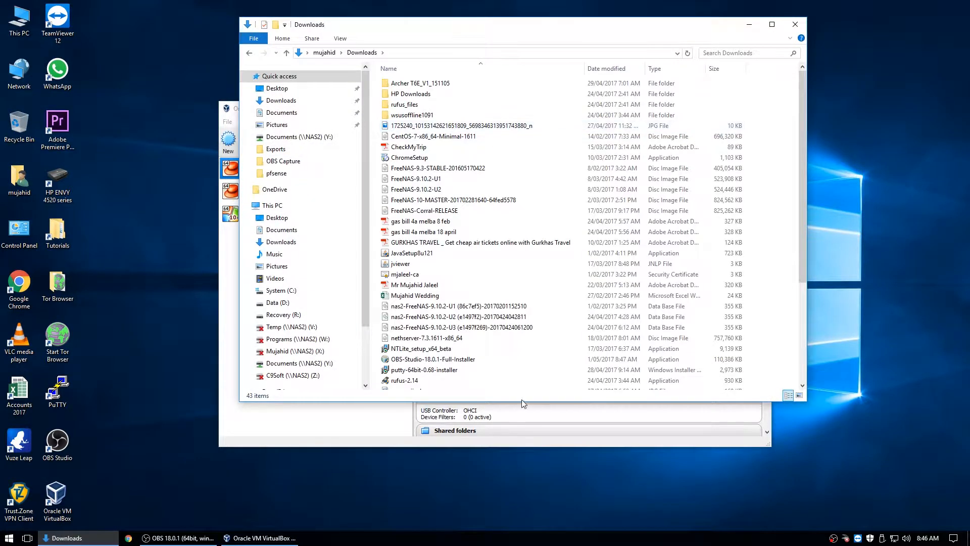
pyautogui.scroll(-5, 510, 313)
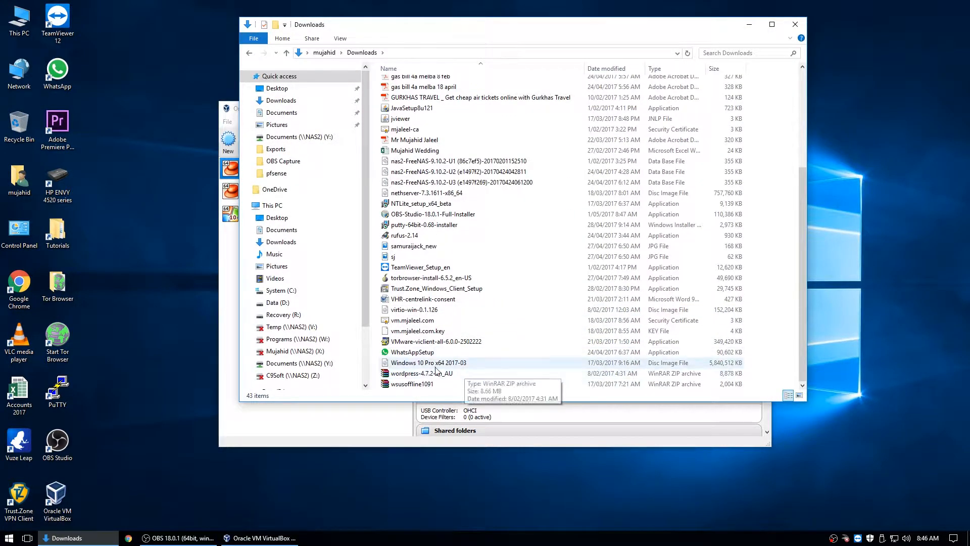
pyautogui.click(435, 366)
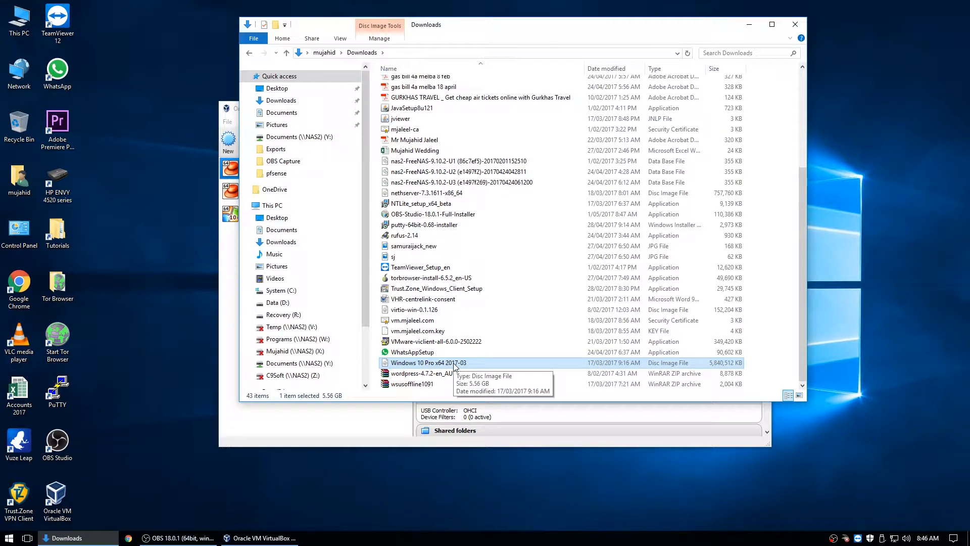
pyautogui.click(796, 25)
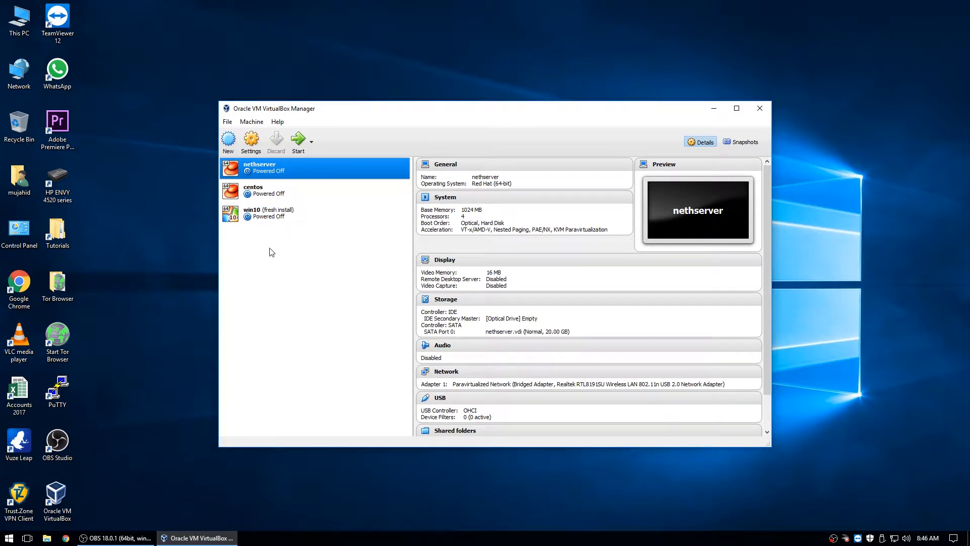
# - Start a new VM with type Microsoft Windows and version Windows 10 (64-bit)
pyautogui.click(232, 145)
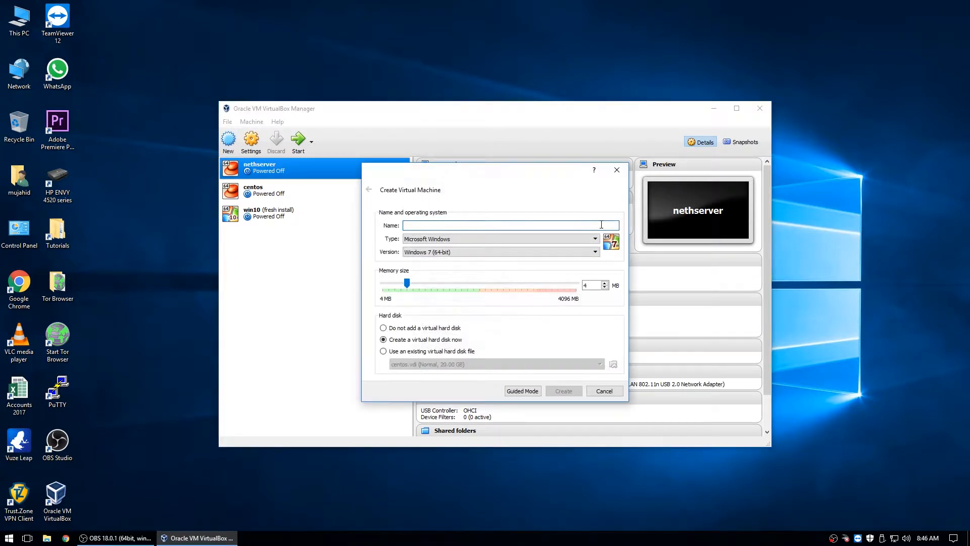
pyautogui.write('test')
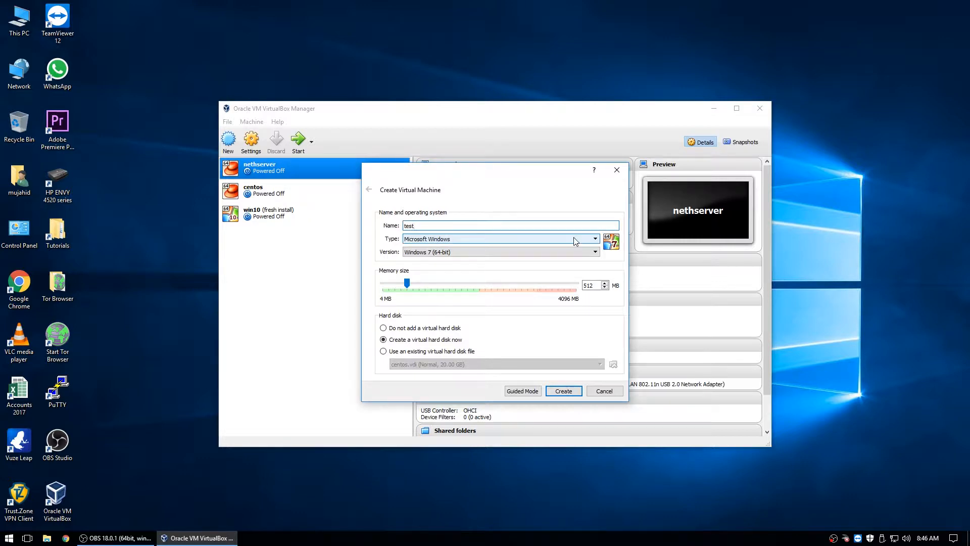
pyautogui.click(576, 239)
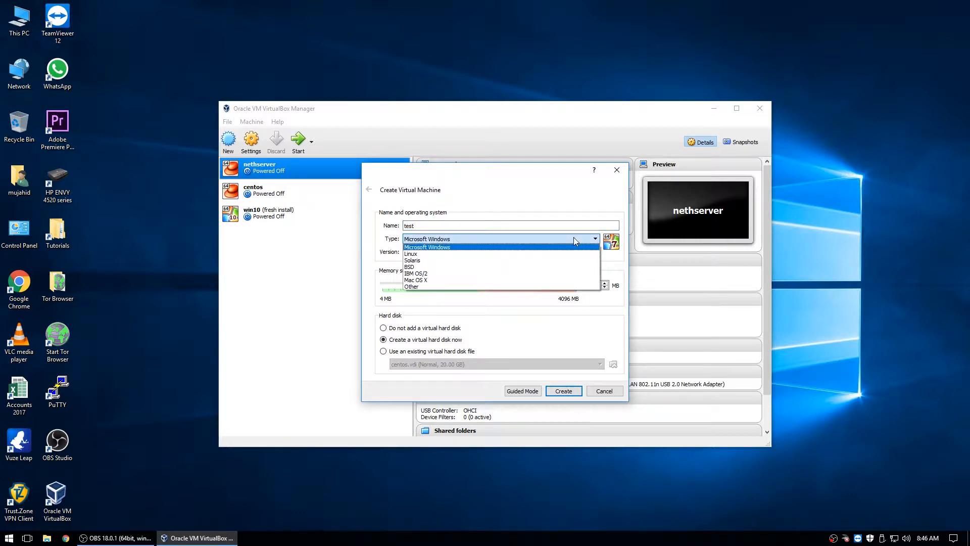
pyautogui.click(440, 247)
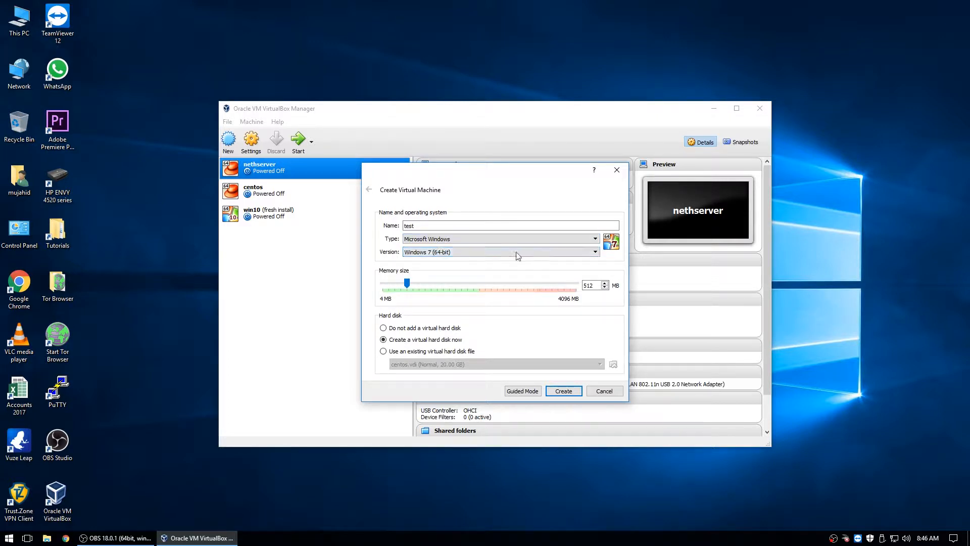
pyautogui.click(556, 252)
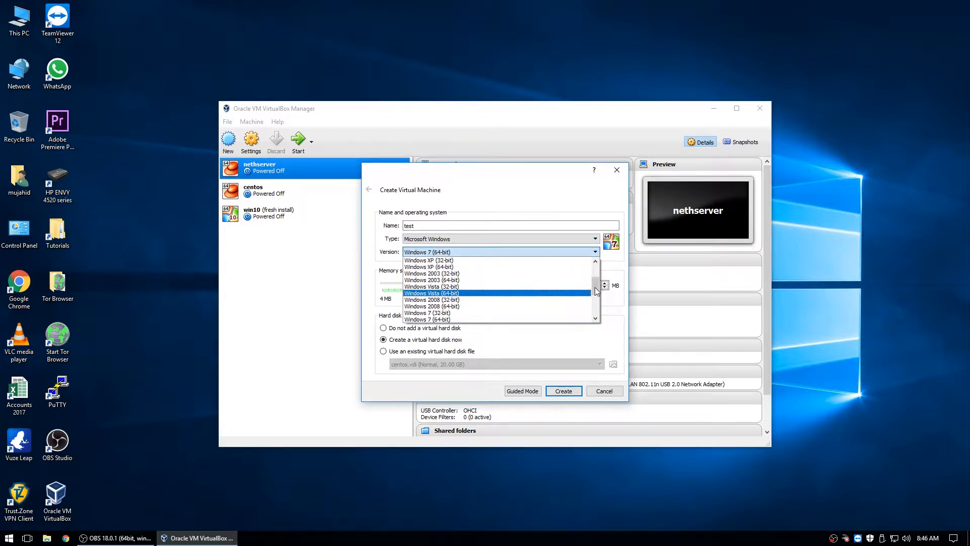
pyautogui.moveTo(596, 287); pyautogui.dragTo(594, 307)
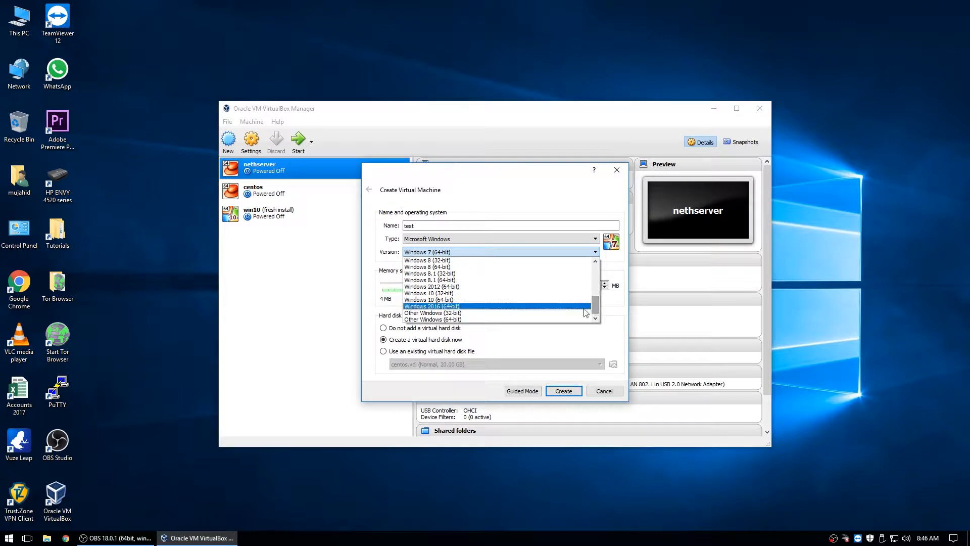
pyautogui.click(456, 300)
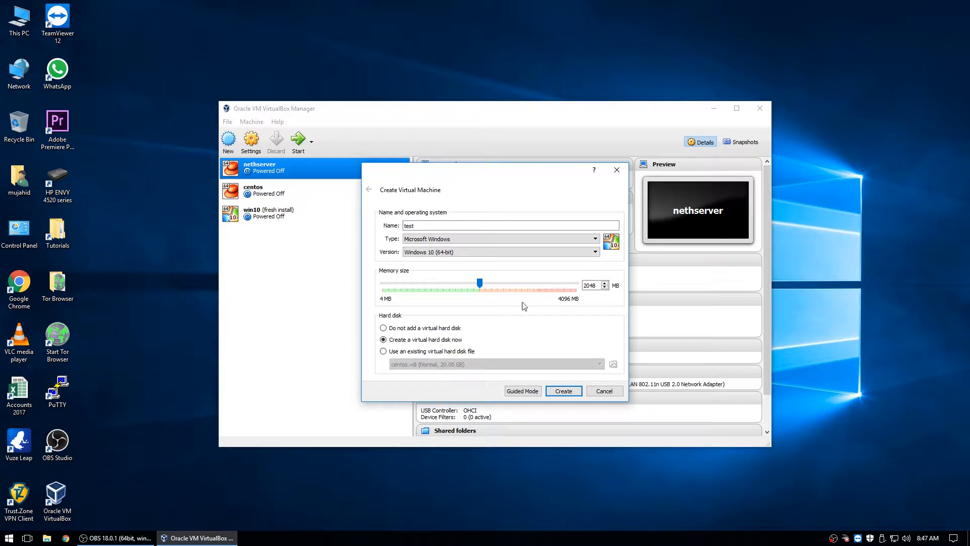
# - Complete the VM name as test-w10 and confirm with 2048 MB memory
pyautogui.click(432, 230)
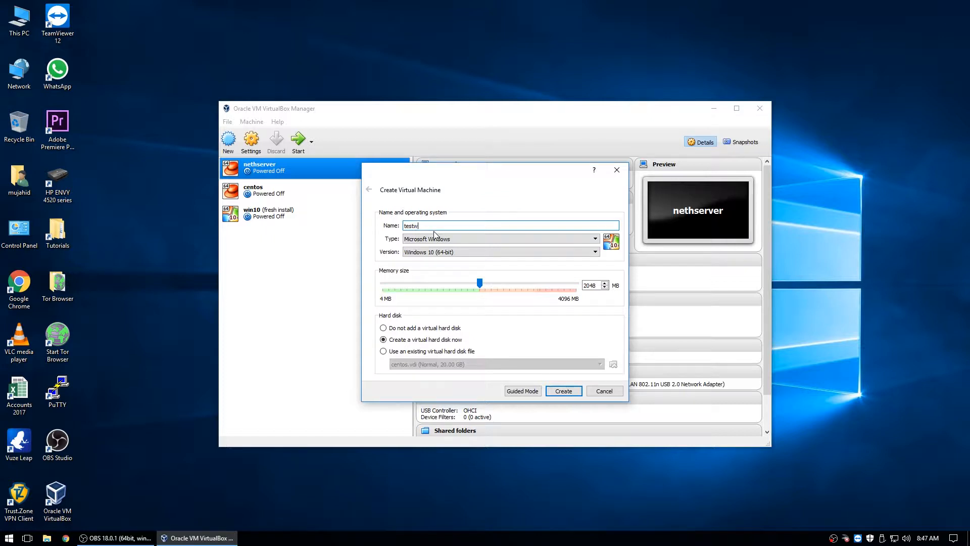
pyautogui.write('w10')
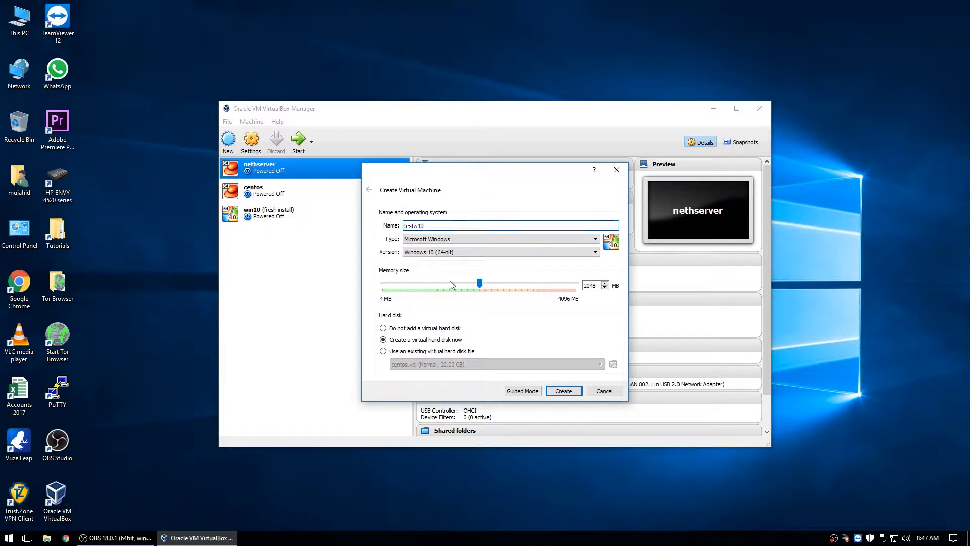
pyautogui.click(414, 226)
pyautogui.write('-')
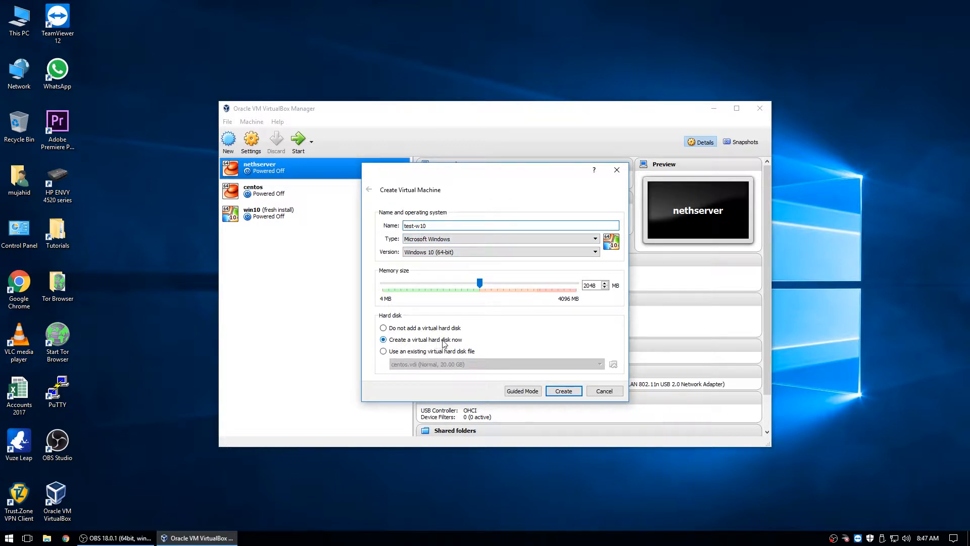
pyautogui.click(566, 396)
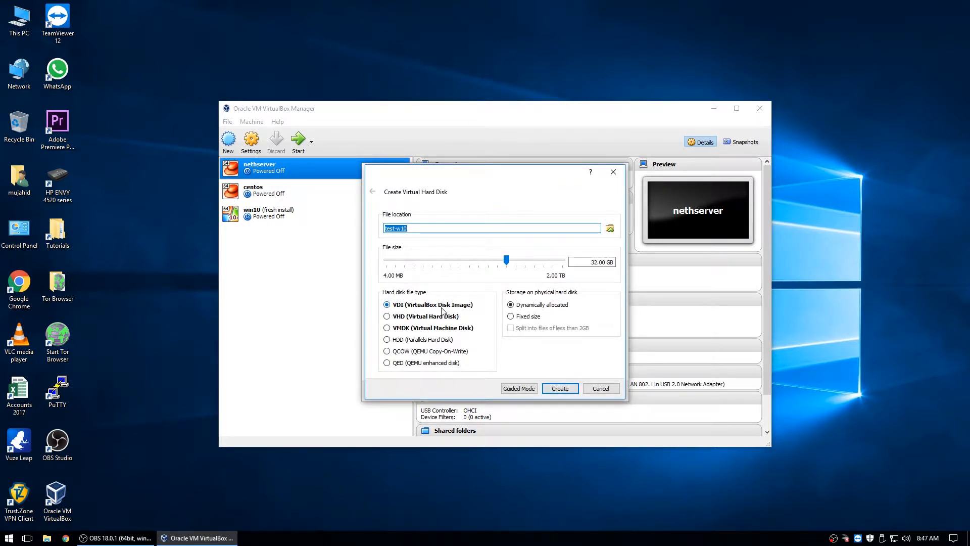
# - Create an 80 GB dynamically allocated VDI disk to finish the test-w10 VM
pyautogui.click(418, 229)
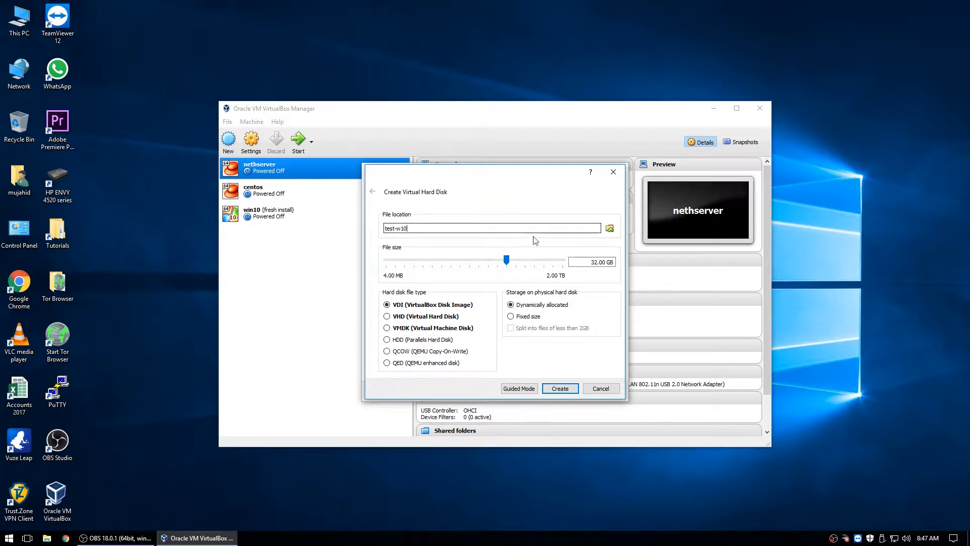
pyautogui.moveTo(592, 261); pyautogui.dragTo(595, 261)
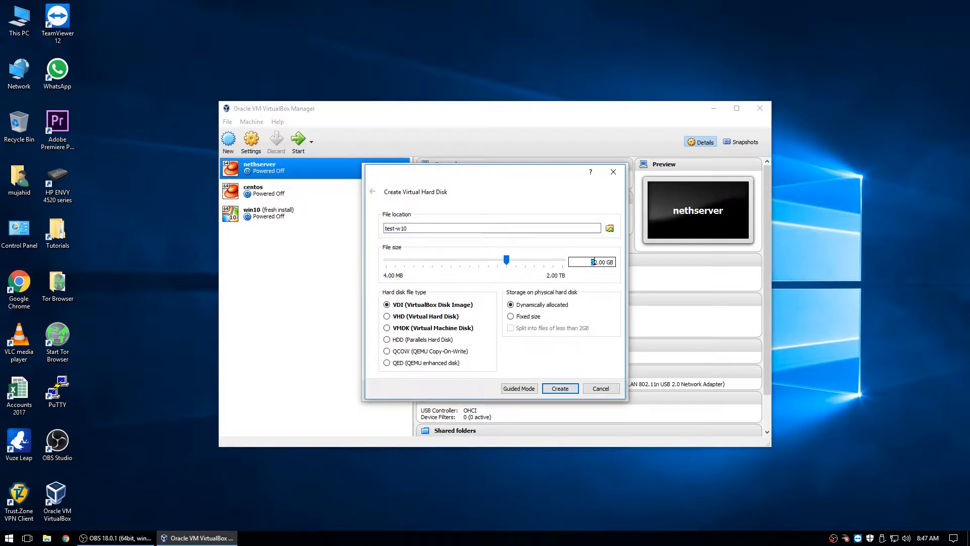
pyautogui.write('80')
pyautogui.click(560, 389)
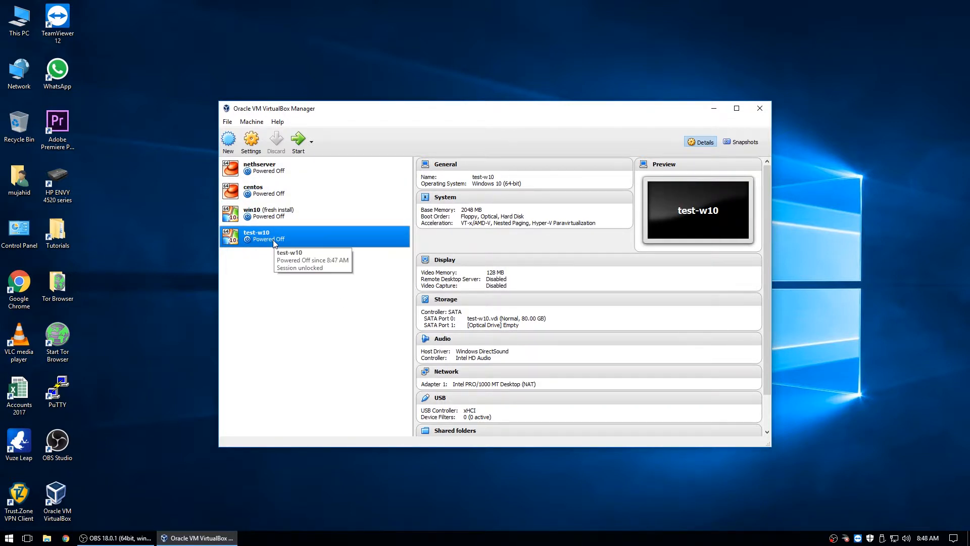
pyautogui.click(252, 142)
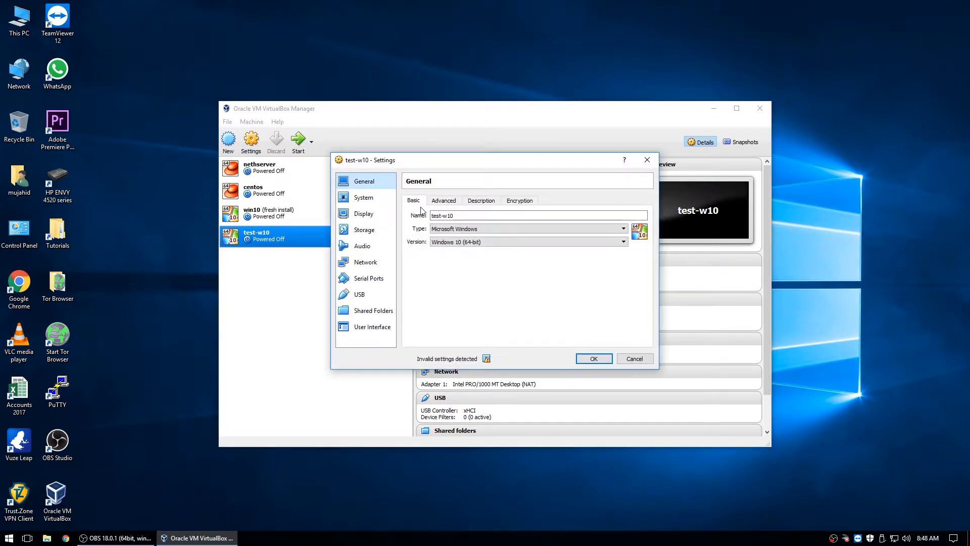
# - Review test-w10's General Basic, Advanced, Description and Encryption tabs, leaving encryption disabled
pyautogui.click(447, 216)
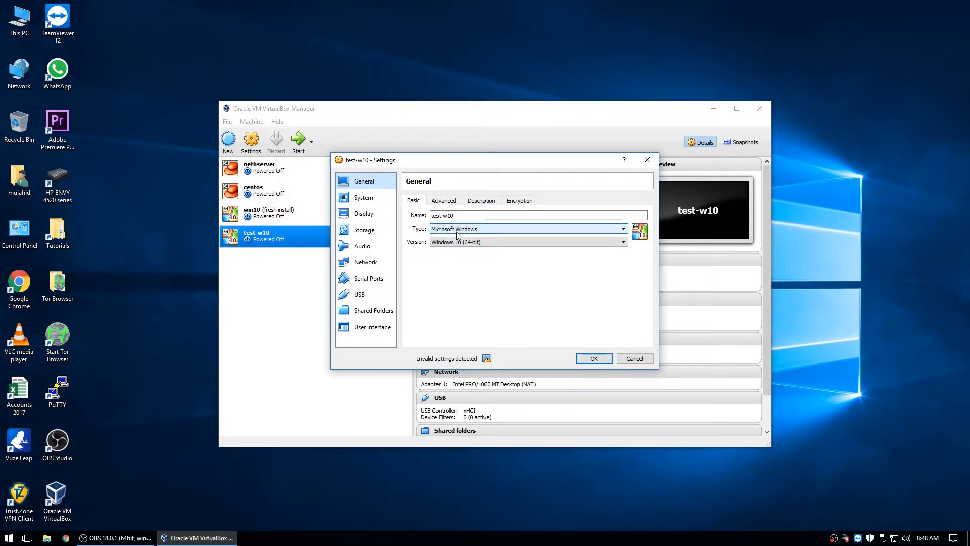
pyautogui.click(444, 200)
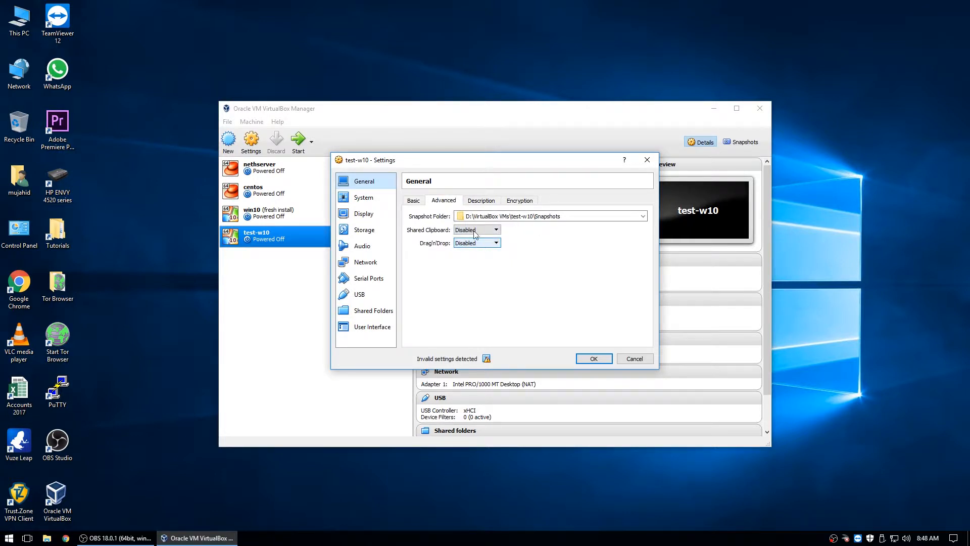
pyautogui.click(475, 203)
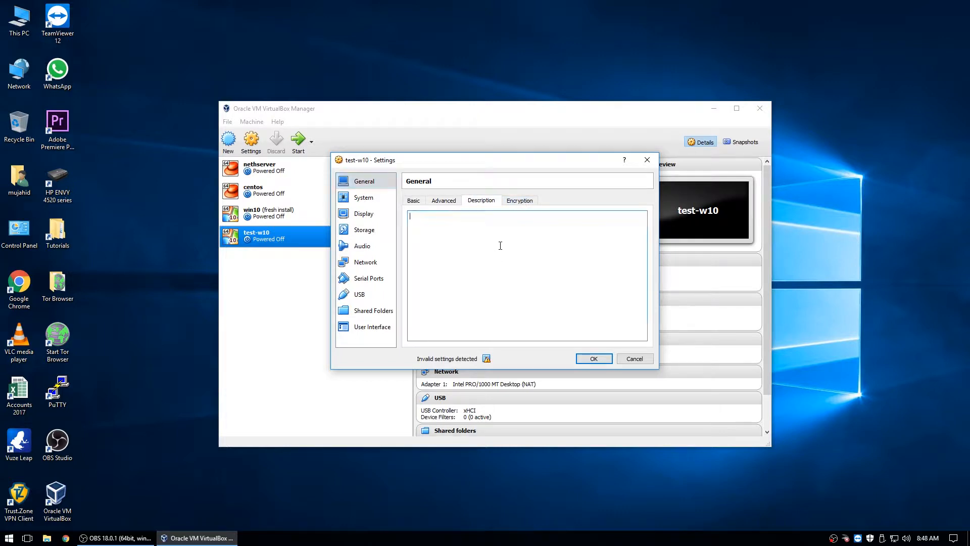
pyautogui.click(521, 202)
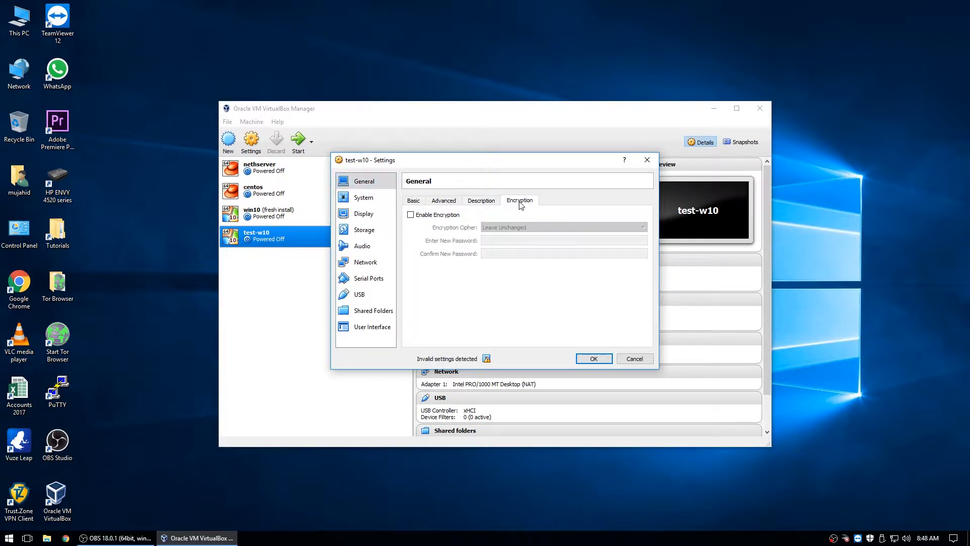
pyautogui.click(410, 215)
pyautogui.click(506, 233)
pyautogui.click(506, 233)
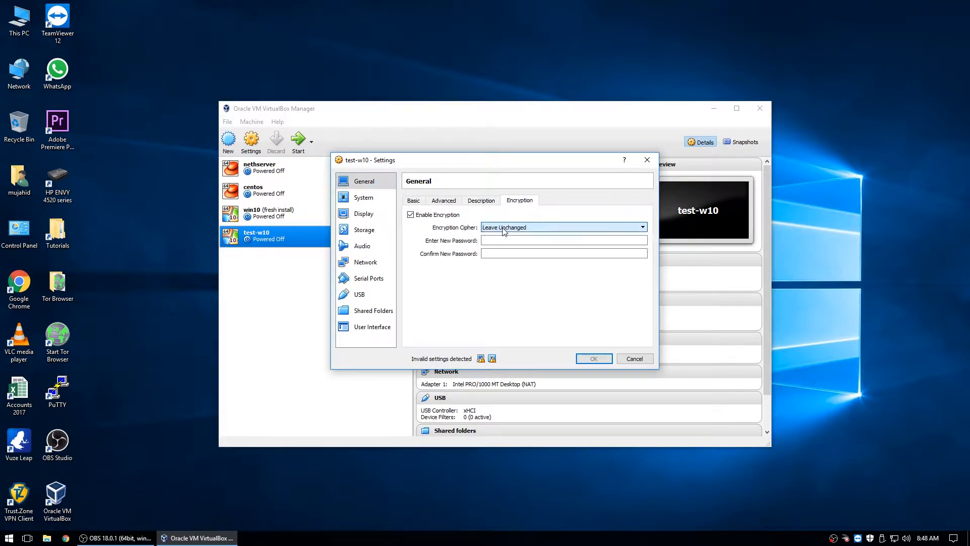
pyautogui.click(411, 215)
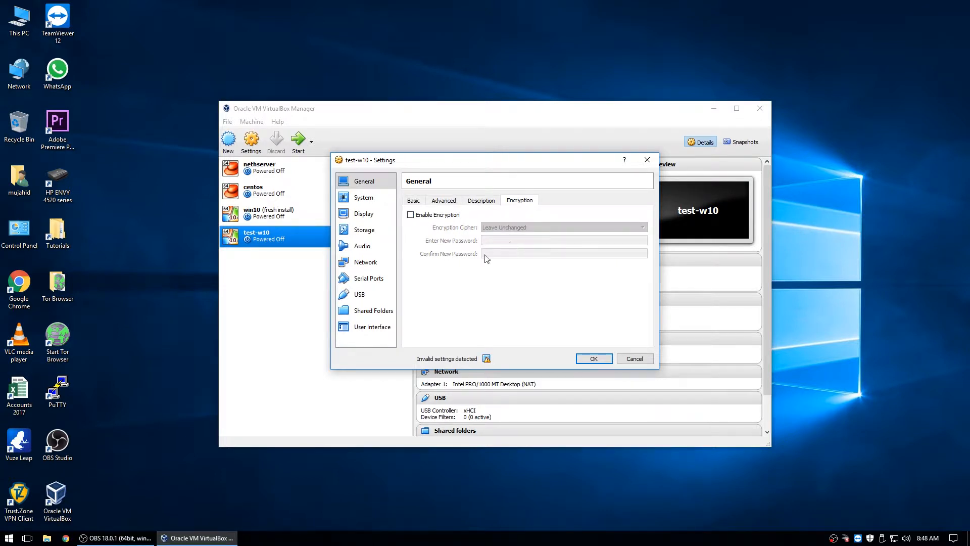
pyautogui.click(363, 201)
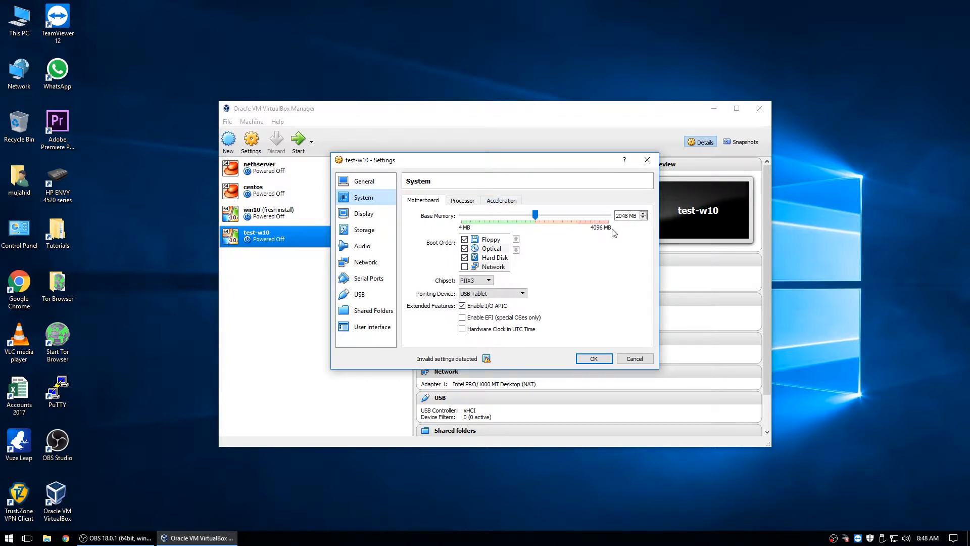
# - Move Floppy to the end of the boot order and assign 4 virtual processors
pyautogui.click(464, 239)
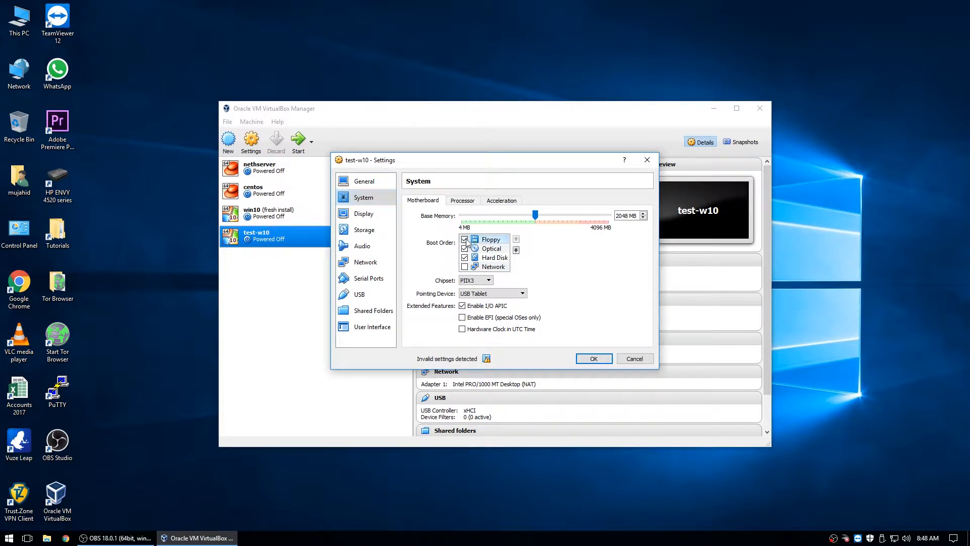
pyautogui.click(516, 250)
pyautogui.click(515, 249)
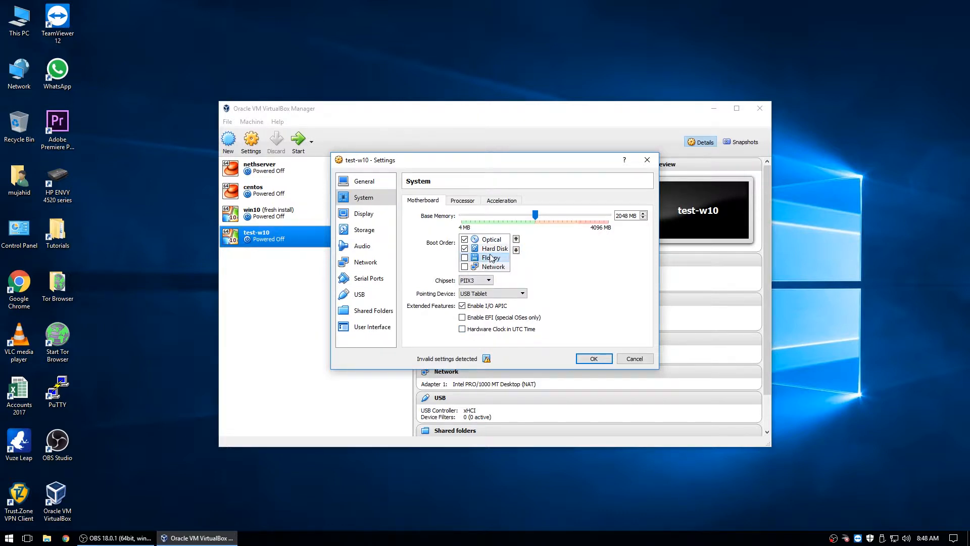
pyautogui.click(475, 202)
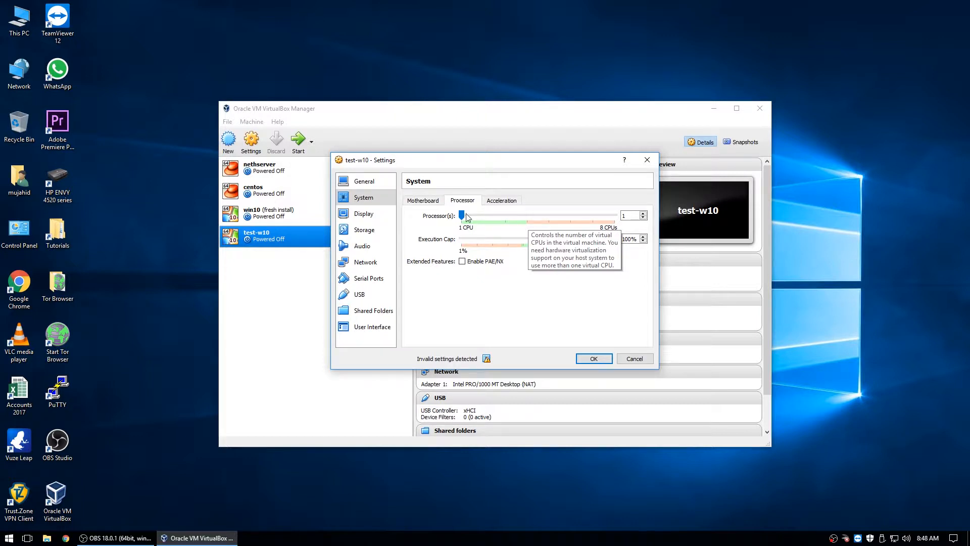
pyautogui.moveTo(509, 218); pyautogui.dragTo(526, 218)
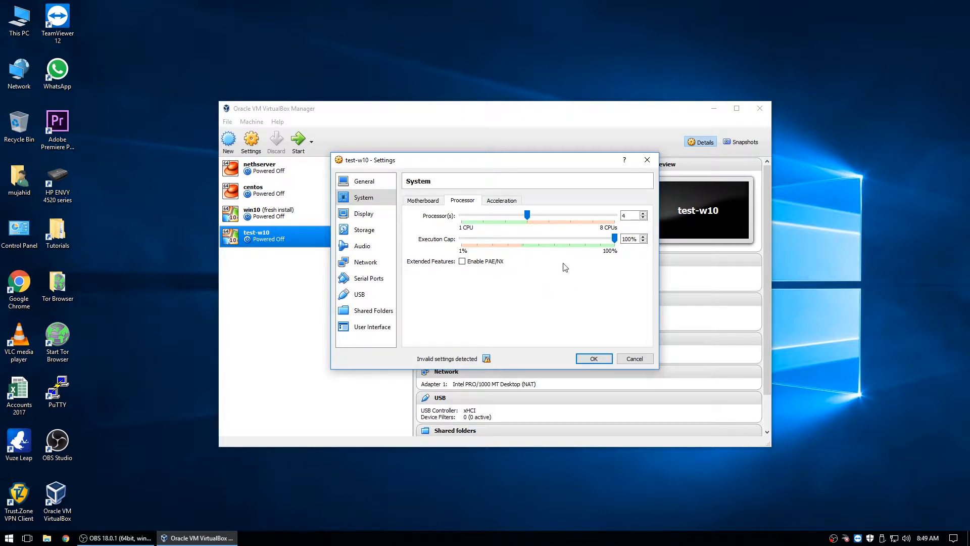
# - Keep paravirtualization at Default and nested paging enabled in the Acceleration settings
pyautogui.click(502, 201)
pyautogui.click(502, 216)
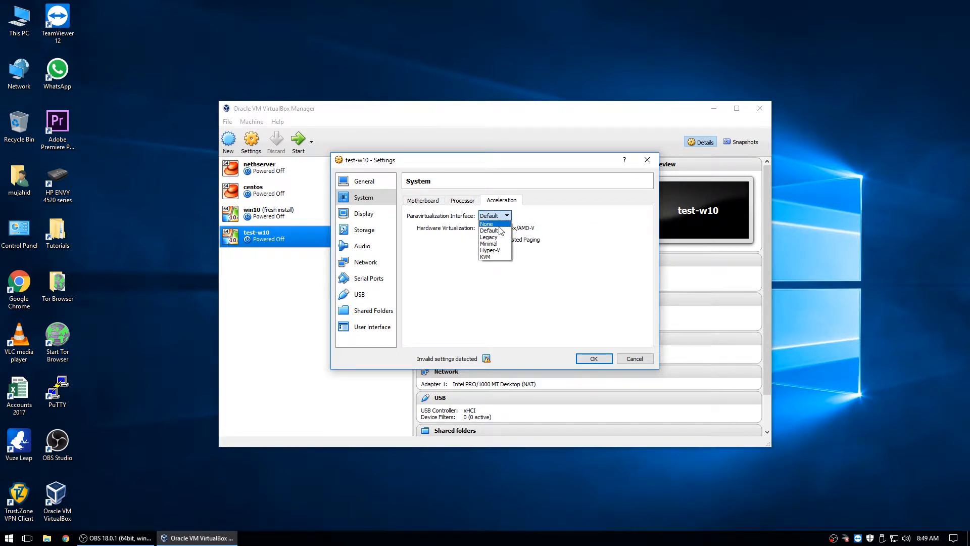
pyautogui.click(500, 231)
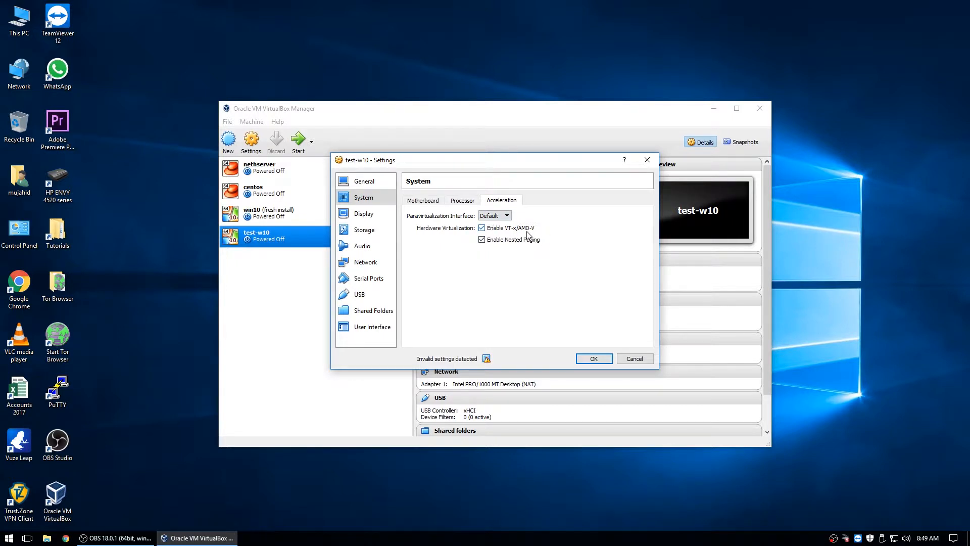
pyautogui.click(481, 238)
pyautogui.click(481, 239)
pyautogui.click(366, 214)
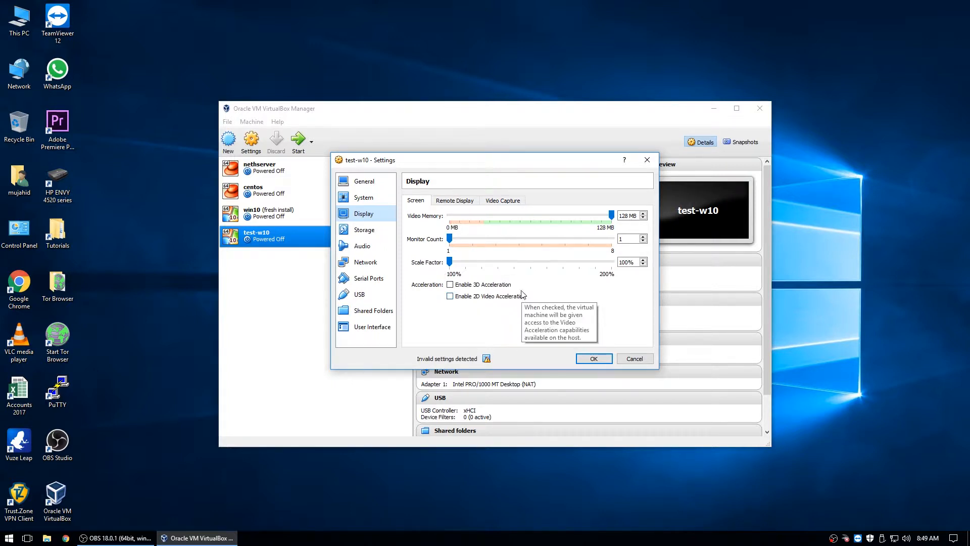
# - Check the Remote Display and Video Capture tabs, leaving the remote display server disabled
pyautogui.click(455, 200)
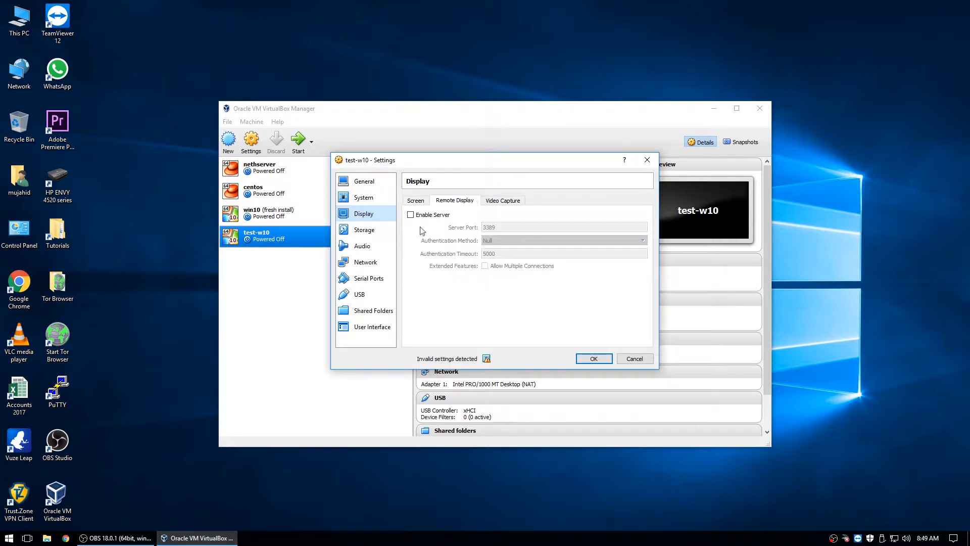
pyautogui.click(410, 215)
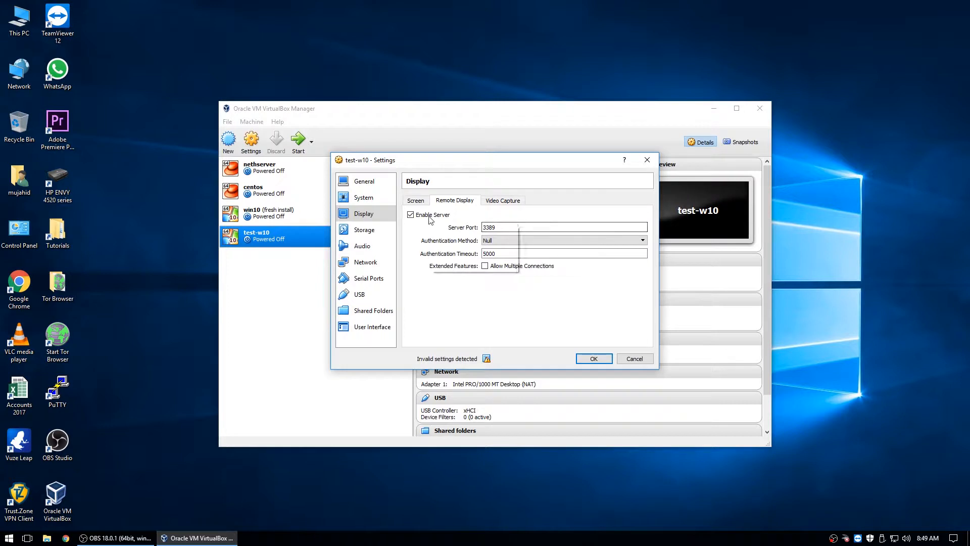
pyautogui.click(410, 215)
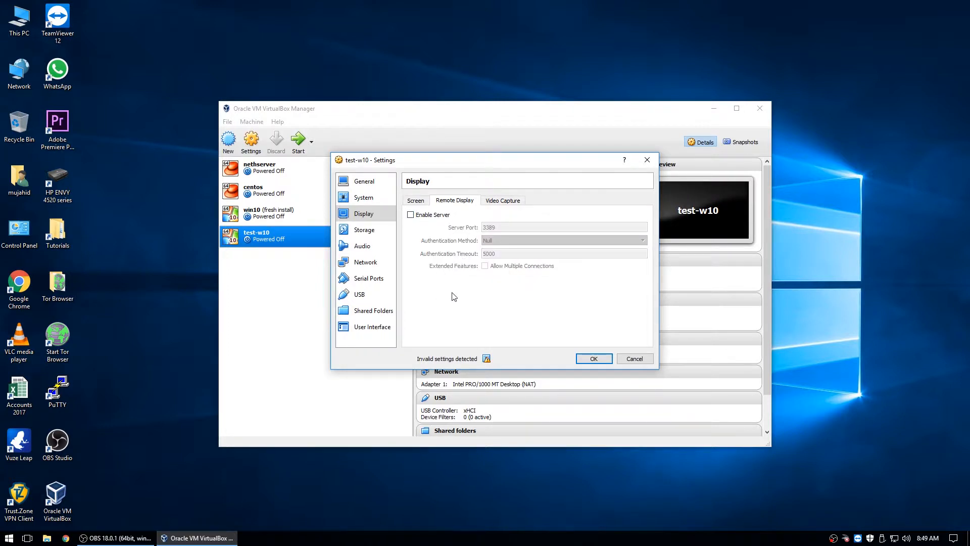
pyautogui.click(503, 202)
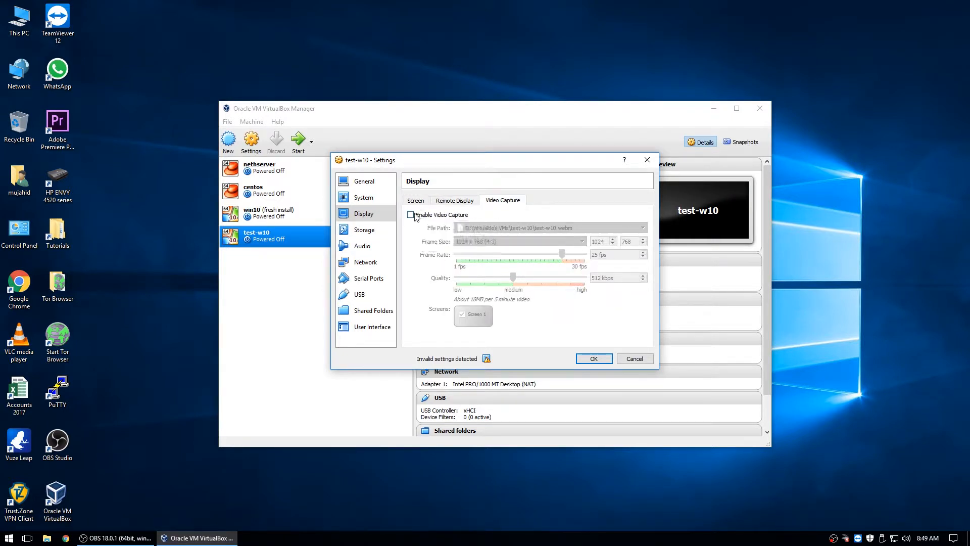
pyautogui.click(425, 201)
pyautogui.click(344, 230)
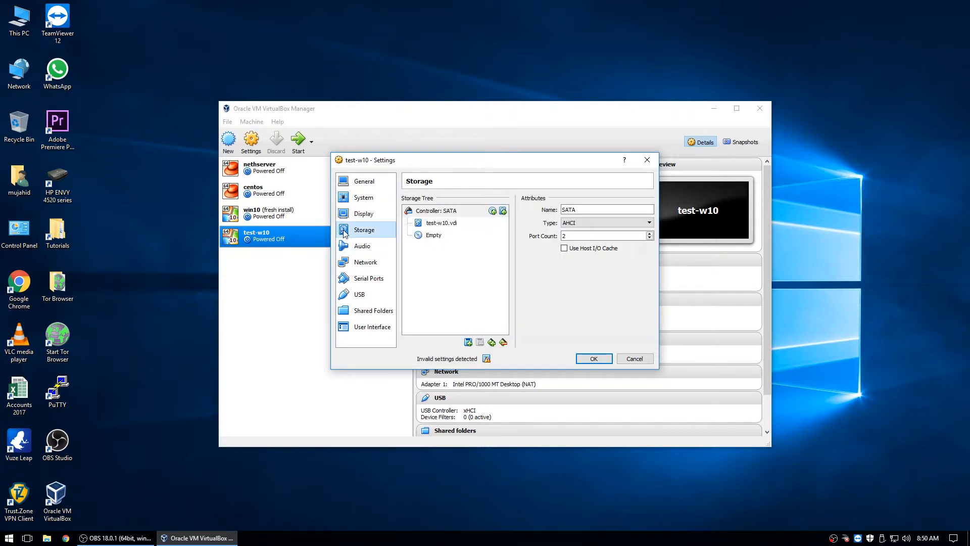
# - Load the Windows 10 Pro x64 2017-03 ISO into the empty SATA optical drive
pyautogui.click(440, 211)
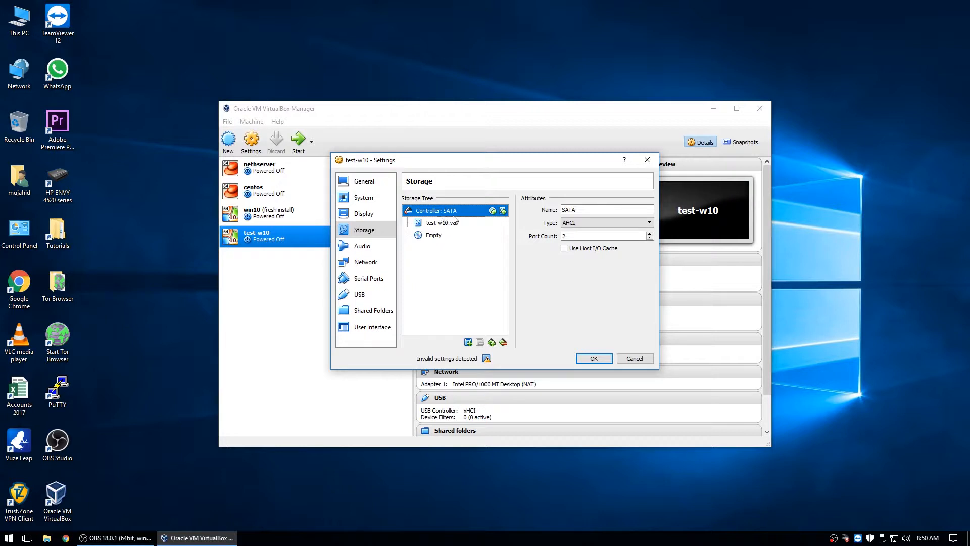
pyautogui.click(442, 225)
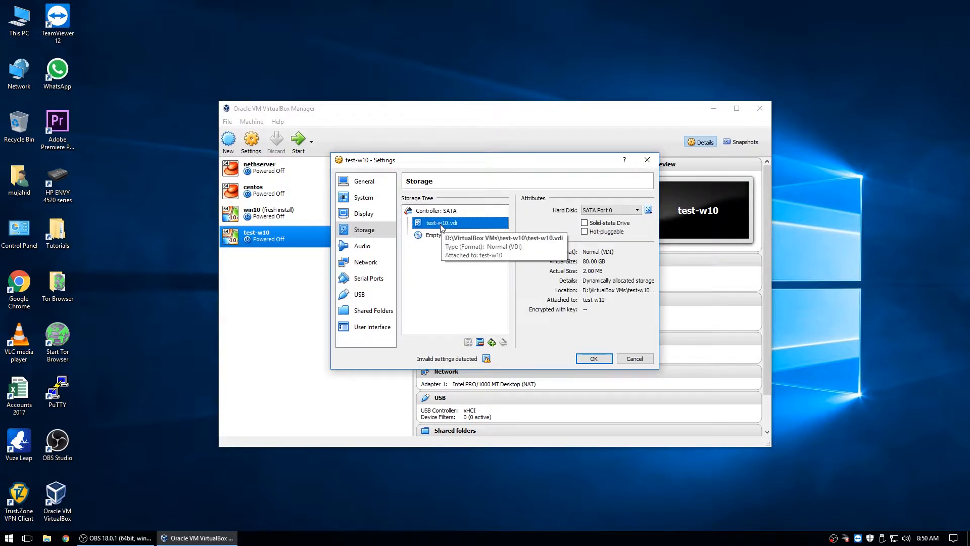
pyautogui.click(435, 238)
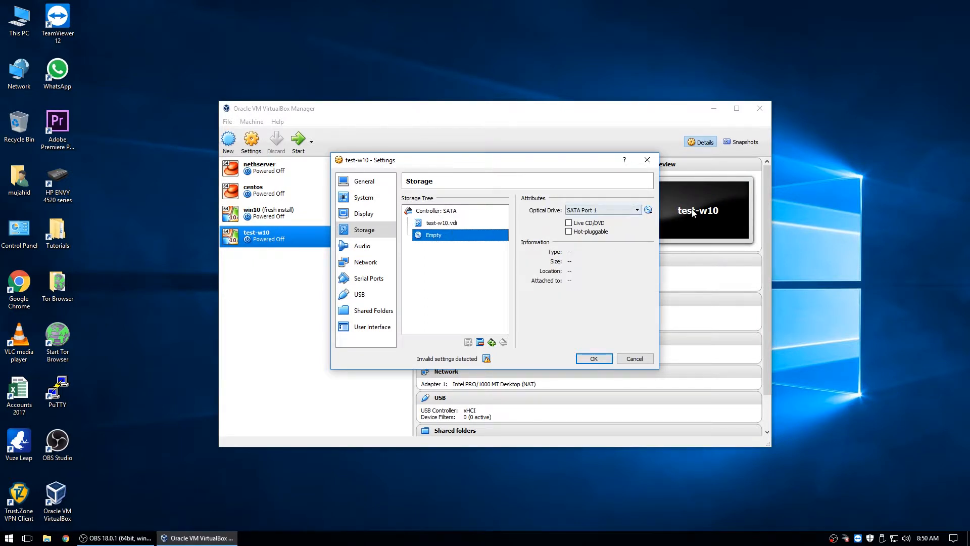
pyautogui.click(648, 210)
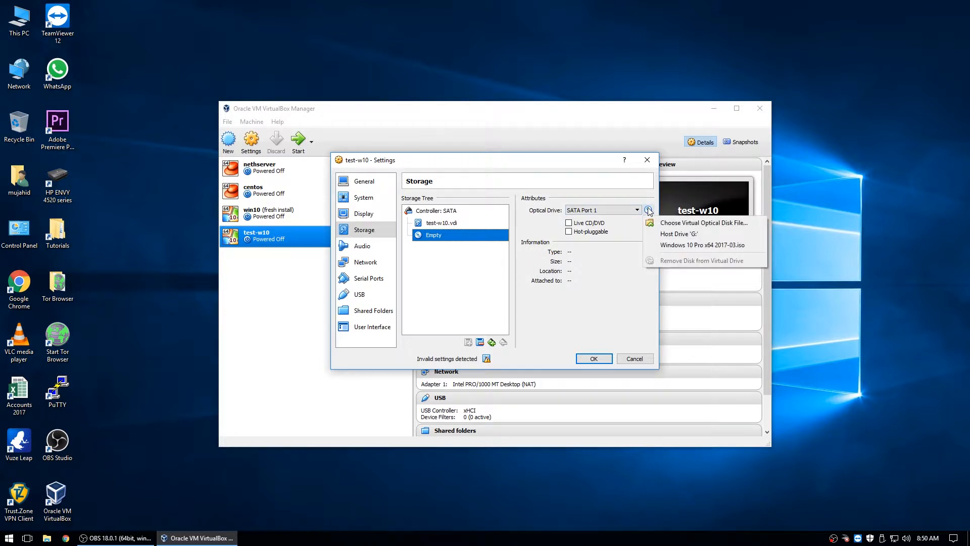
pyautogui.click(698, 222)
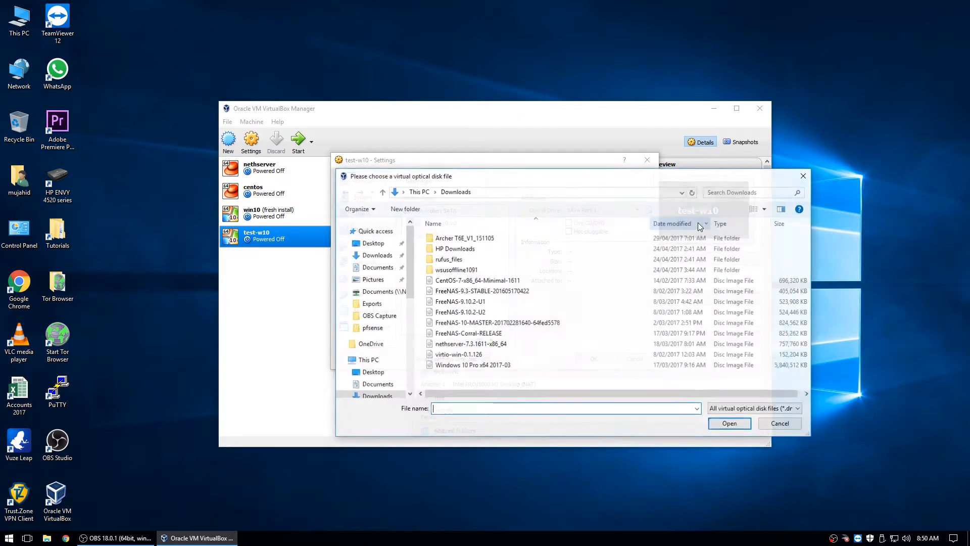
pyautogui.click(454, 366)
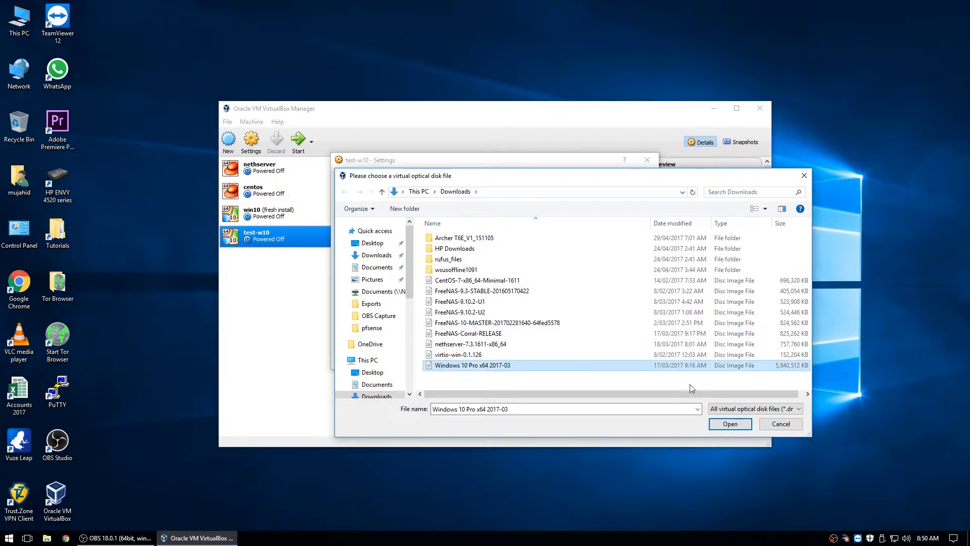
pyautogui.click(730, 424)
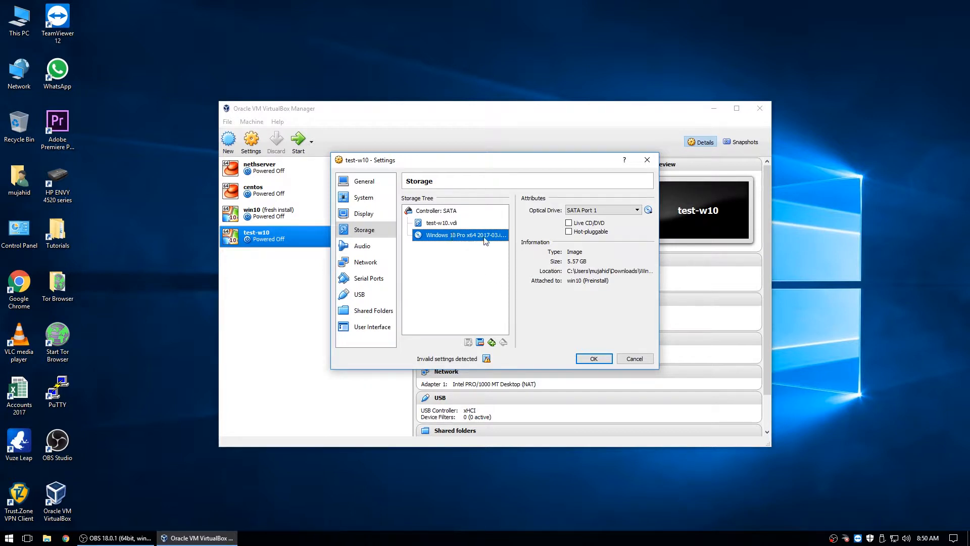
# - Keep audio on the Windows DirectSound host driver with the Intel HD Audio controller
pyautogui.click(367, 251)
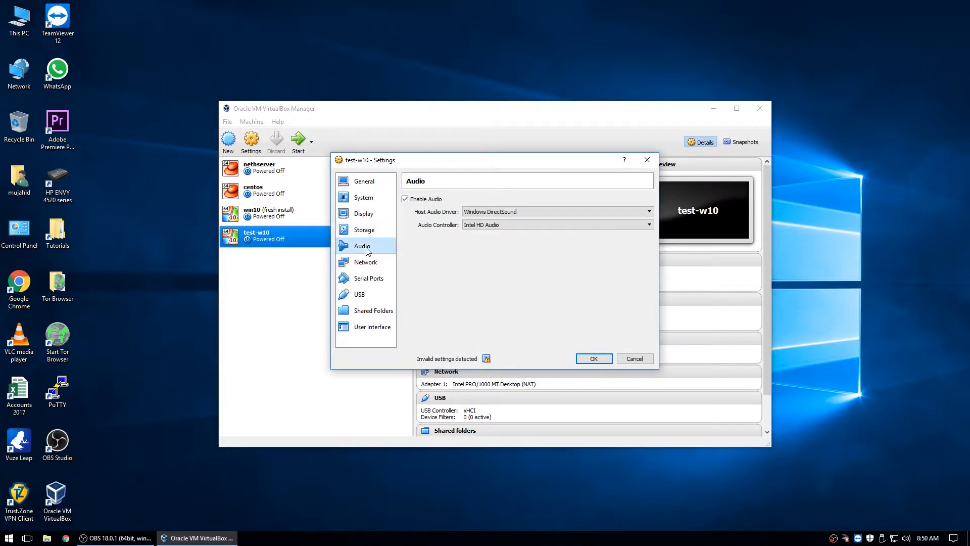
pyautogui.click(535, 212)
pyautogui.click(535, 211)
pyautogui.click(532, 227)
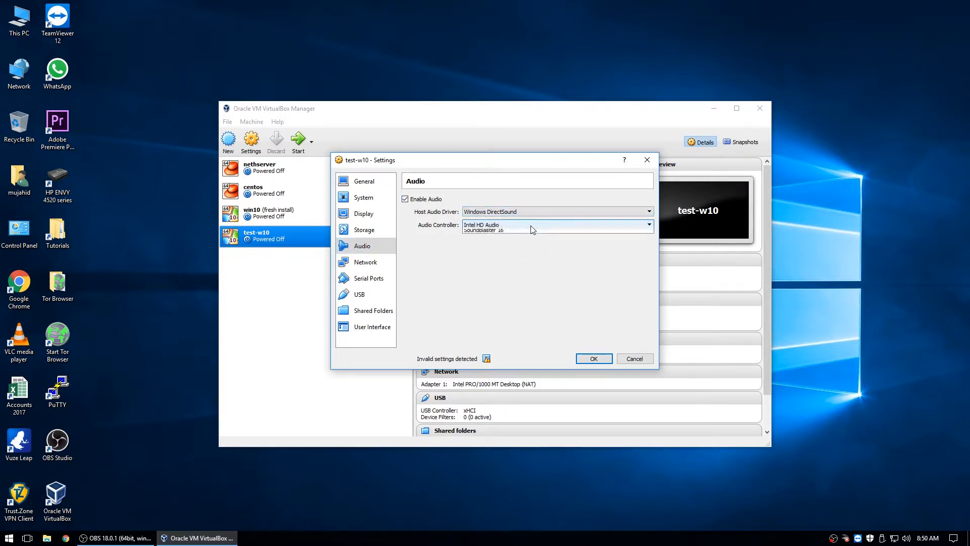
pyautogui.click(530, 225)
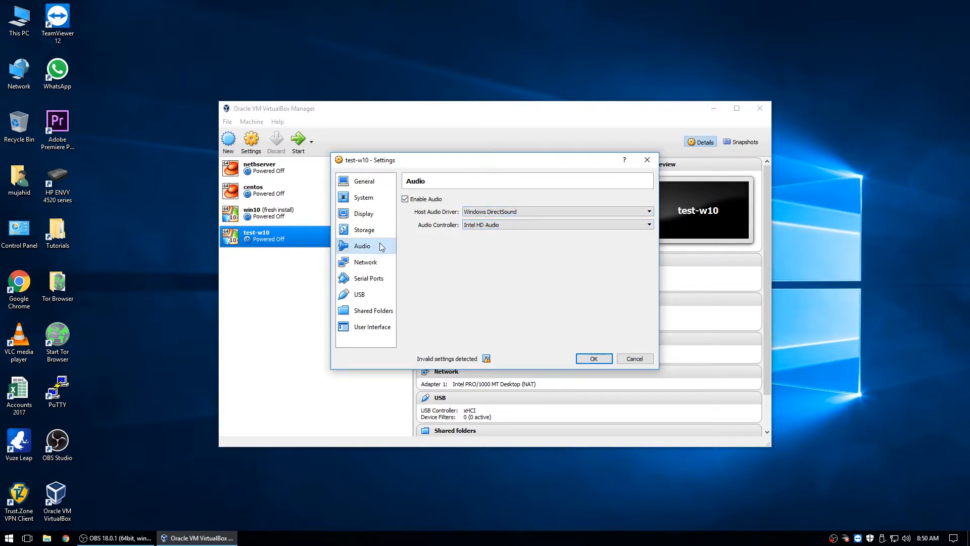
# - Bridge Adapter 1 to the TP-LINK 802.11ac card, keeping Intel PRO/1000 MT Desktop type
pyautogui.click(374, 263)
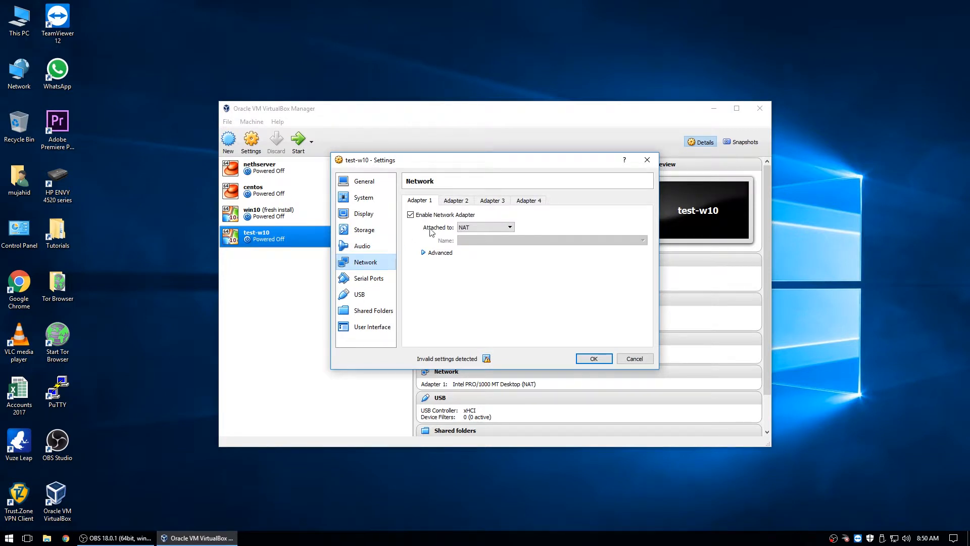
pyautogui.click(463, 227)
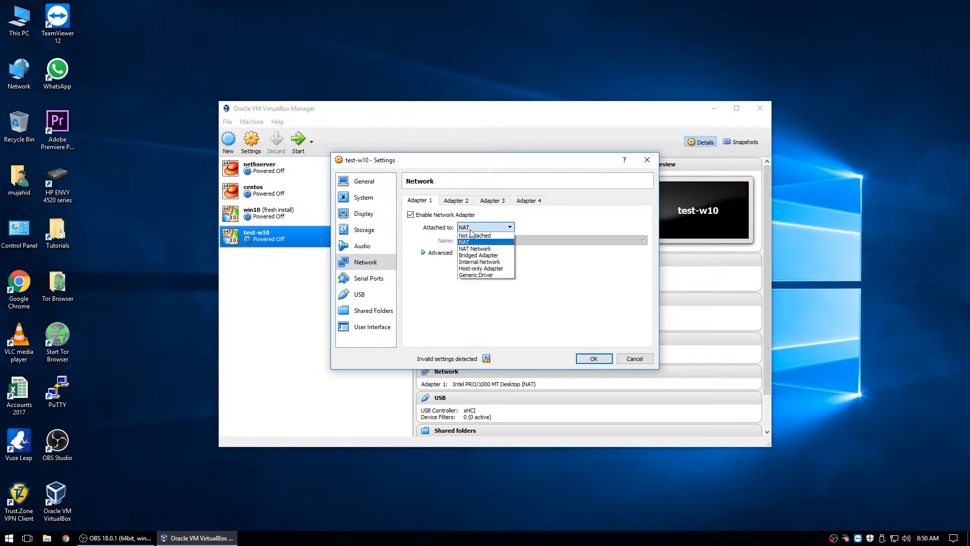
pyautogui.click(479, 255)
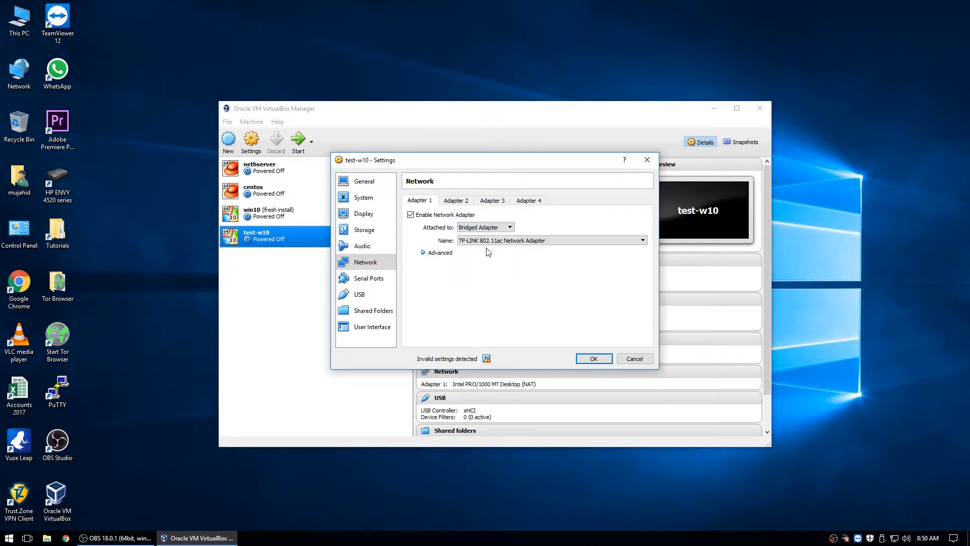
pyautogui.click(491, 242)
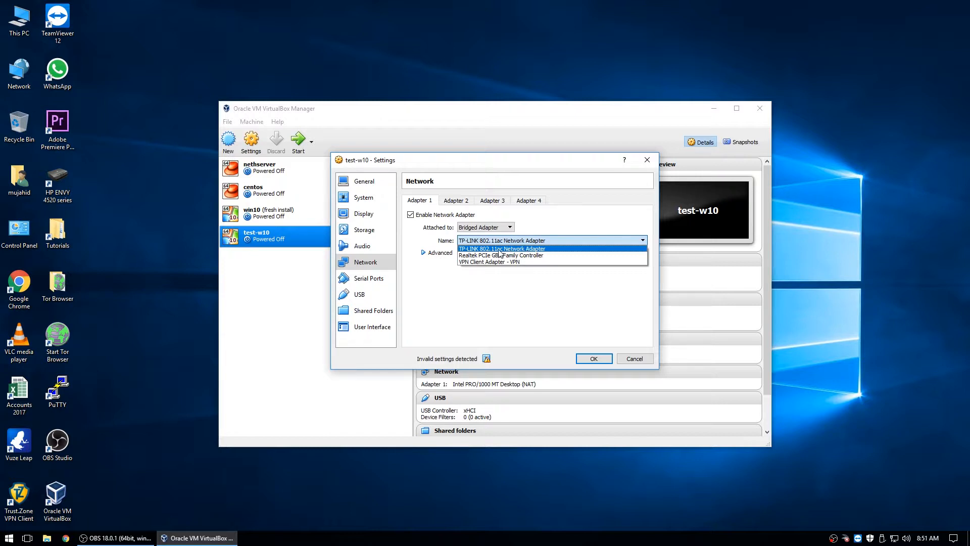
pyautogui.click(473, 249)
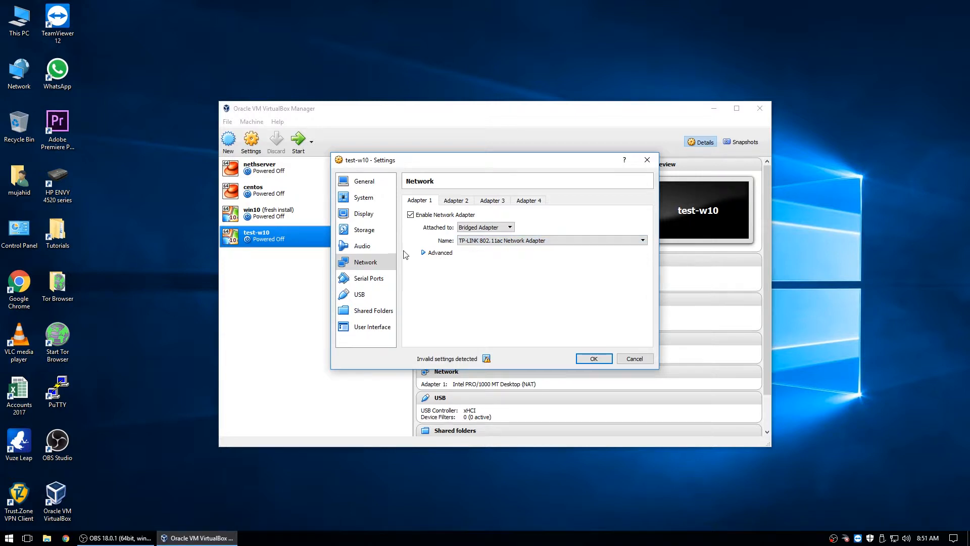
pyautogui.click(425, 253)
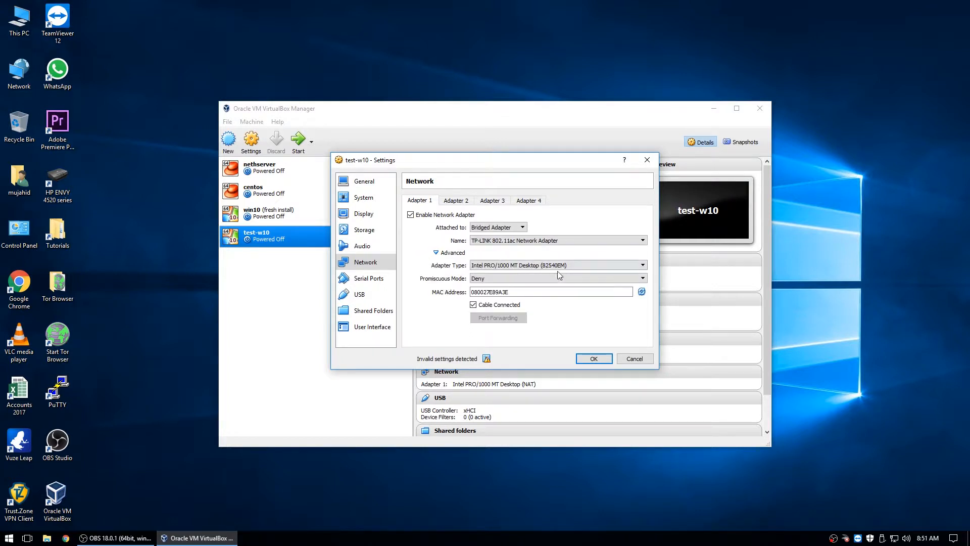
pyautogui.click(595, 266)
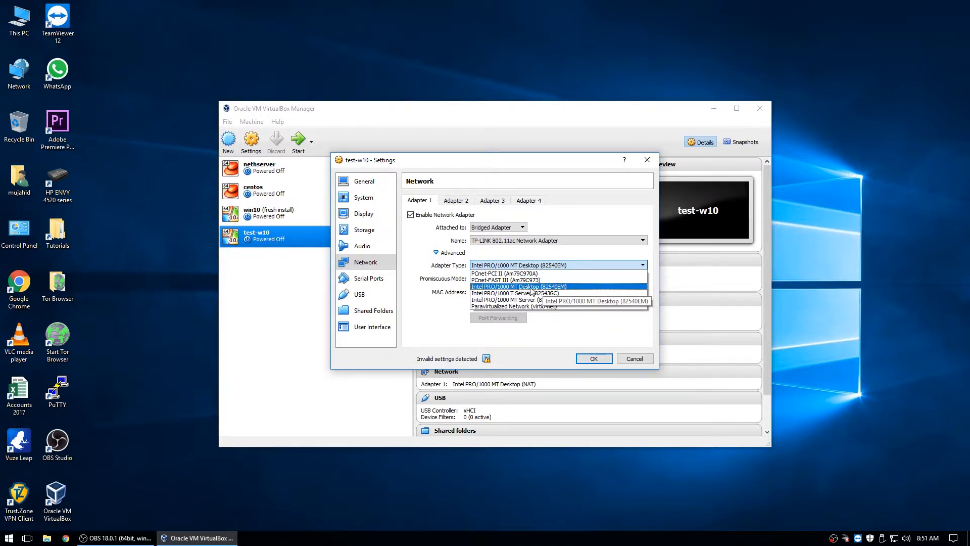
pyautogui.click(543, 287)
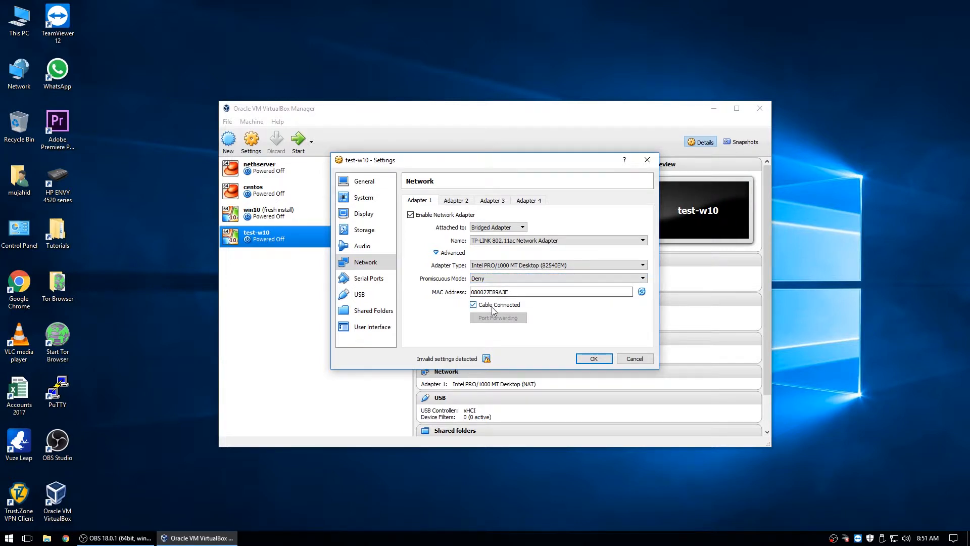
pyautogui.click(357, 278)
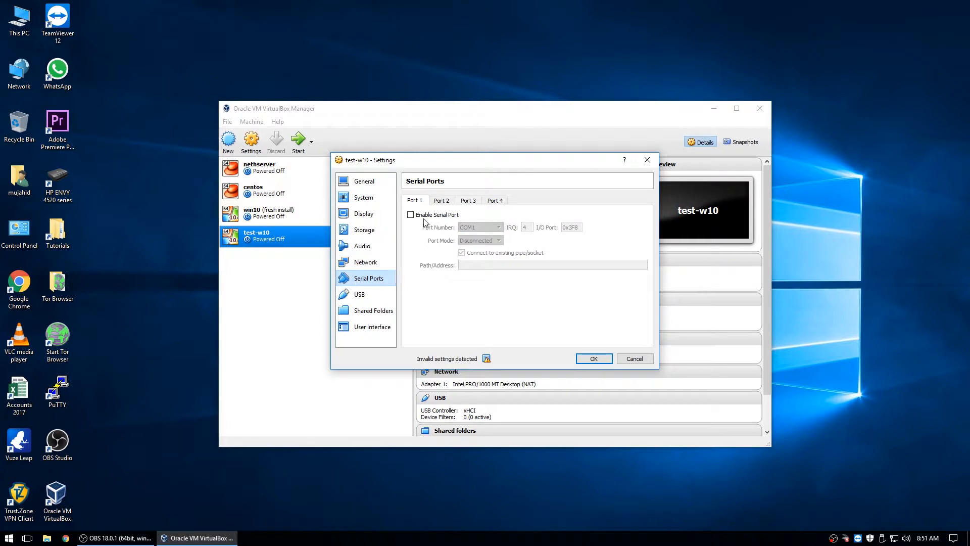
# - Review USB, Shared Folders, User Interface and Motherboard boot order, then save the test-w10 settings
pyautogui.click(356, 296)
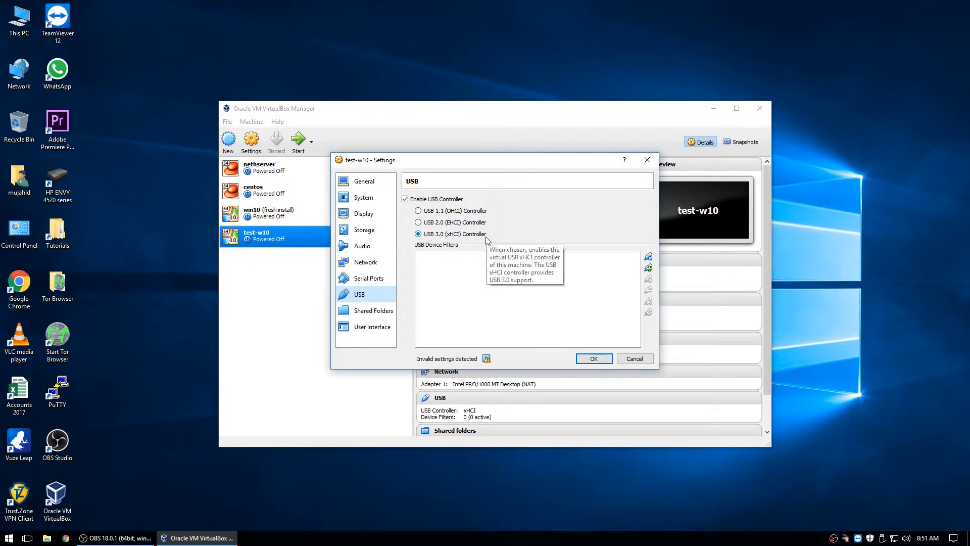
pyautogui.click(375, 311)
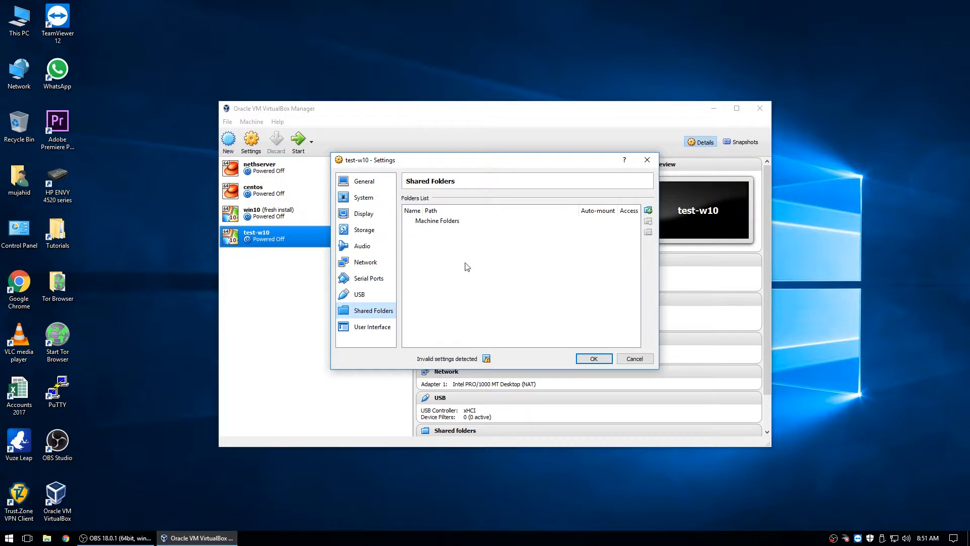
pyautogui.click(381, 327)
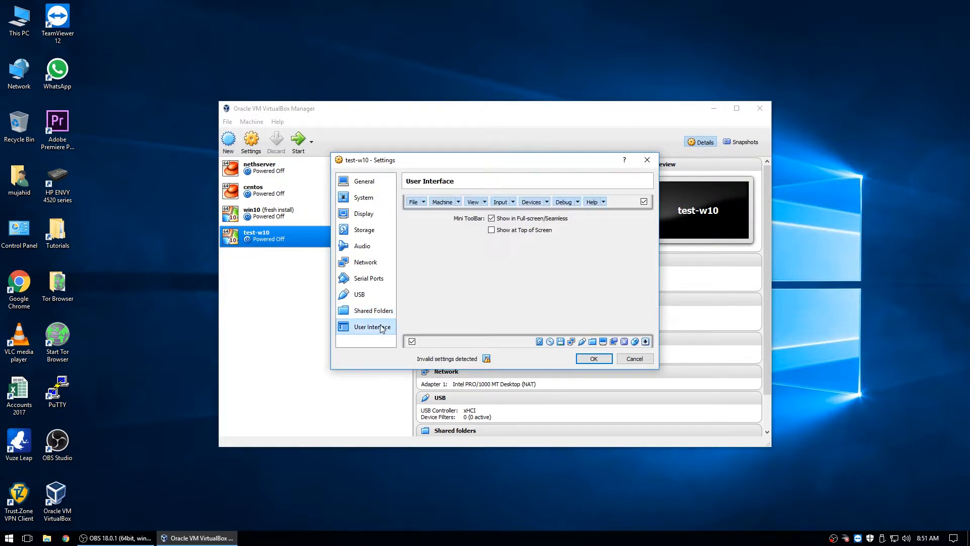
pyautogui.click(366, 200)
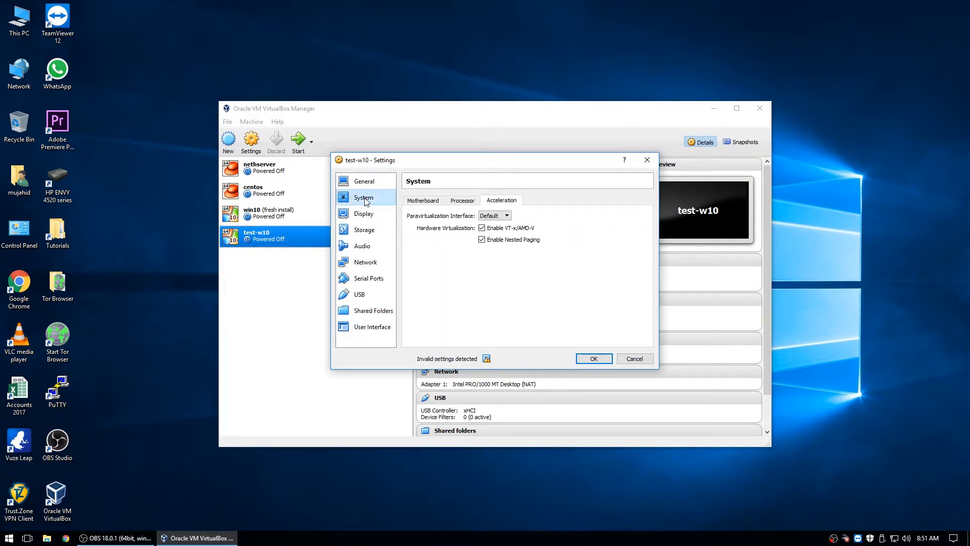
pyautogui.click(435, 201)
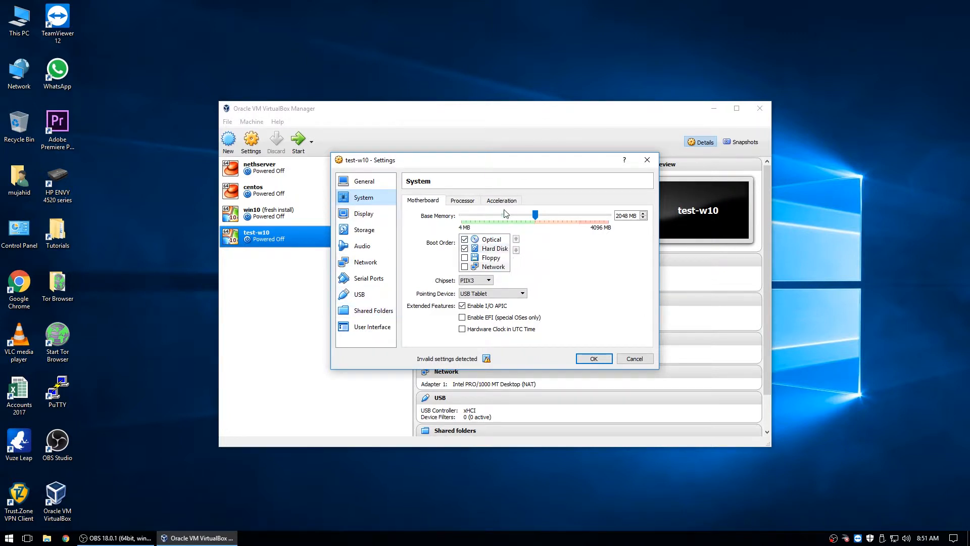
pyautogui.click(594, 358)
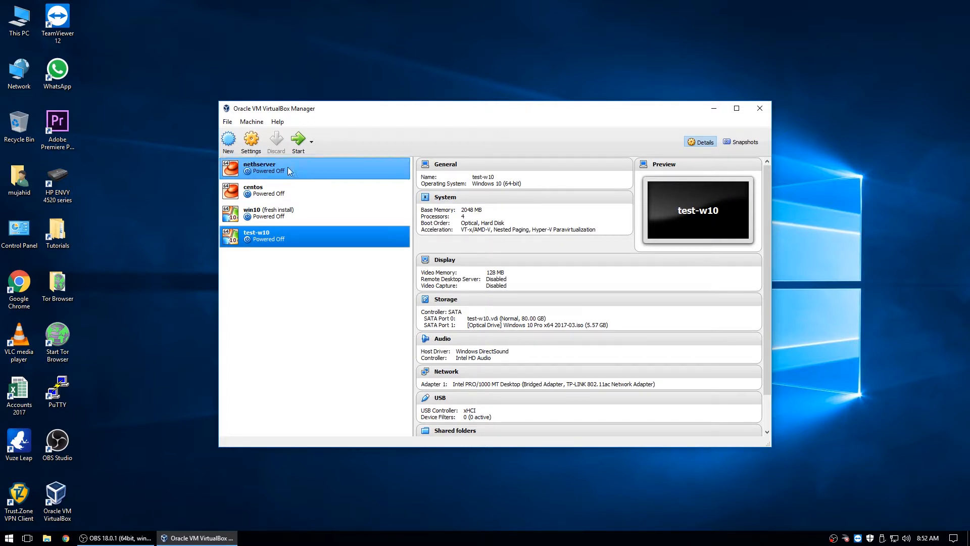
# - Start the test-w10 VM and move its window toward the upper left of the desktop
pyautogui.click(297, 141)
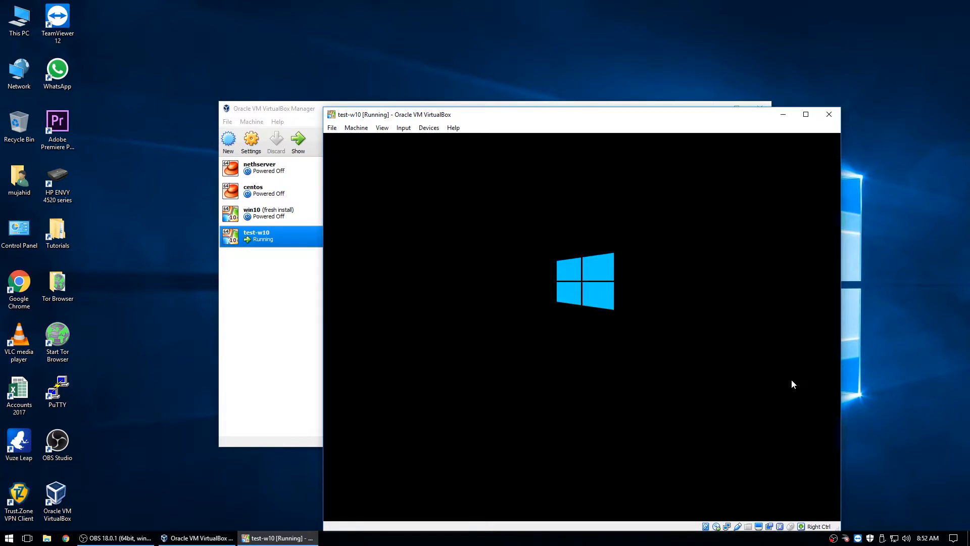
pyautogui.moveTo(576, 117); pyautogui.dragTo(471, 30)
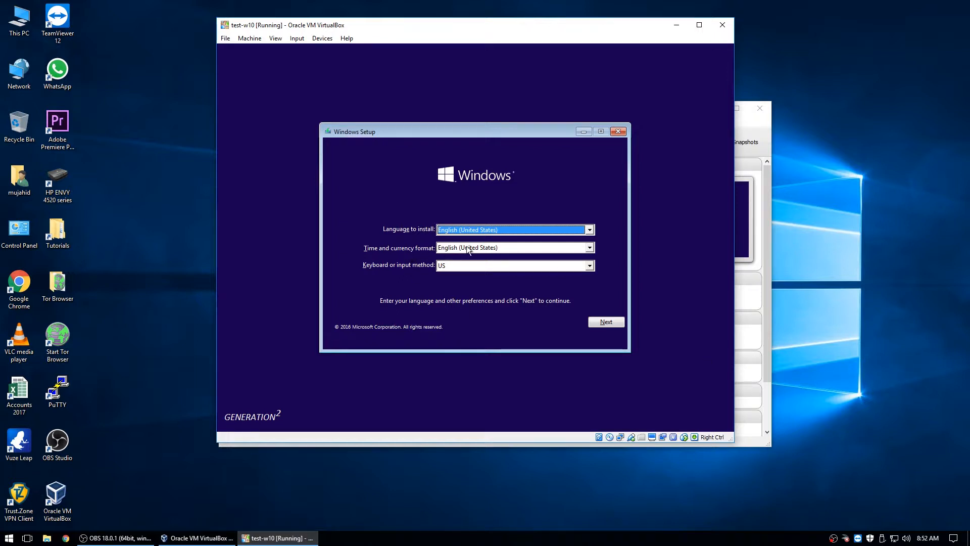
# - Keep English (United States), pick English (Australia) time and currency format, then start Install now
pyautogui.click(559, 229)
pyautogui.click(559, 228)
pyautogui.click(549, 247)
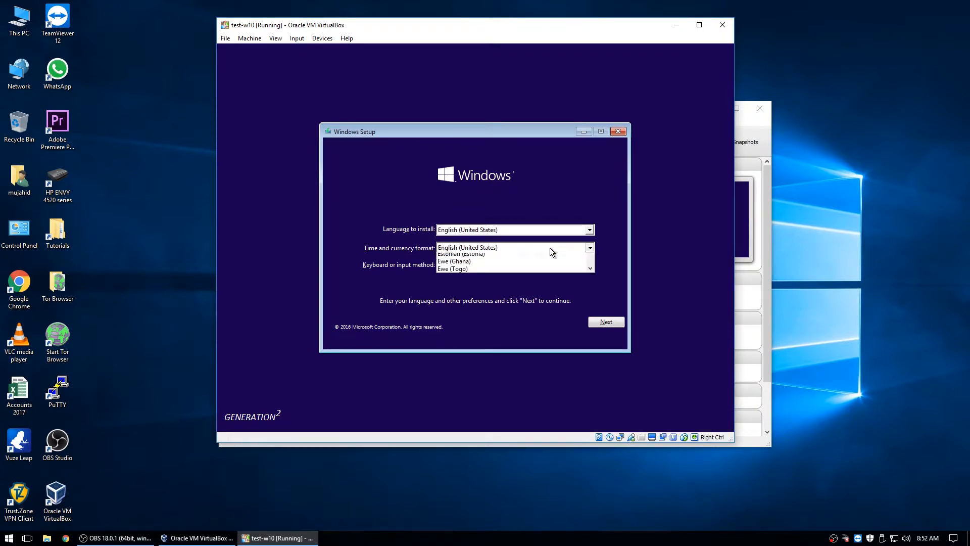
pyautogui.moveTo(590, 283); pyautogui.dragTo(590, 275)
pyautogui.click(466, 259)
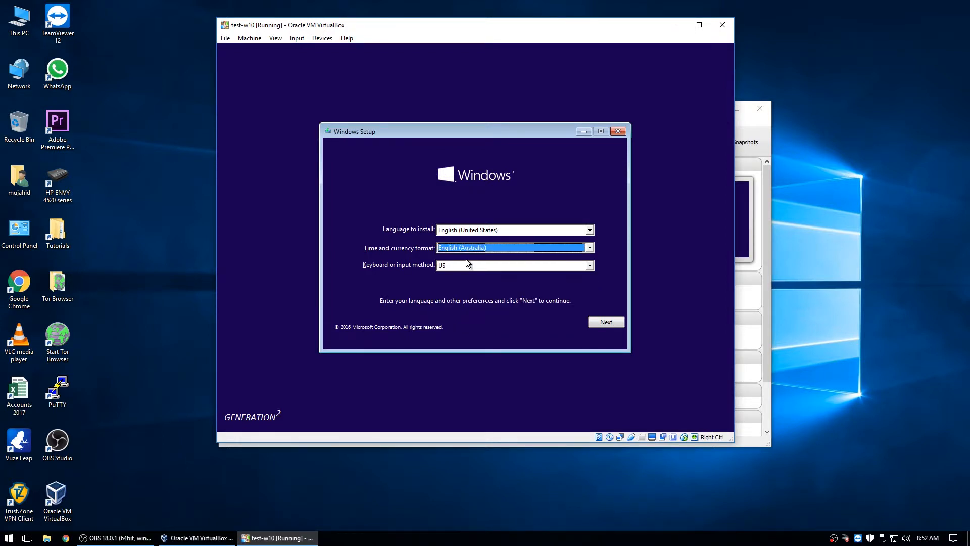
pyautogui.click(601, 320)
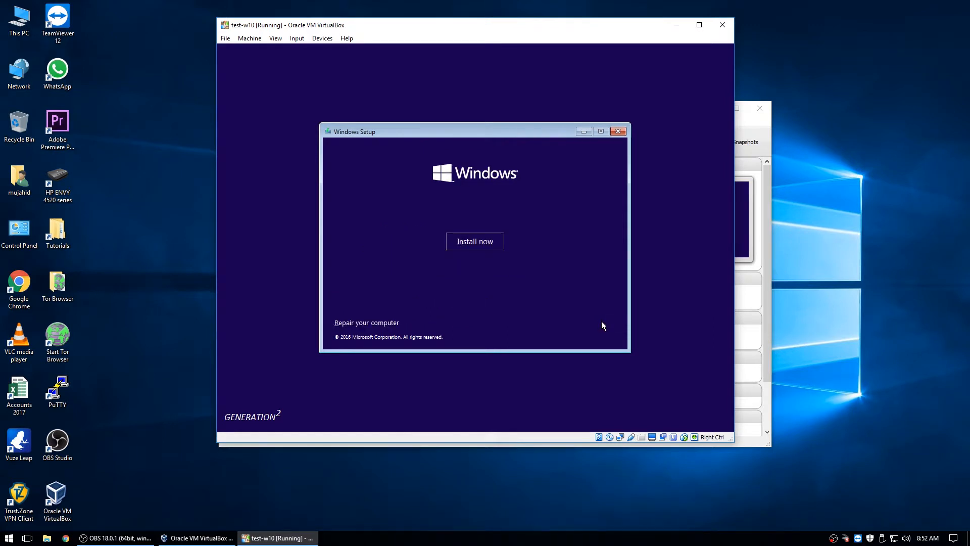
pyautogui.click(467, 242)
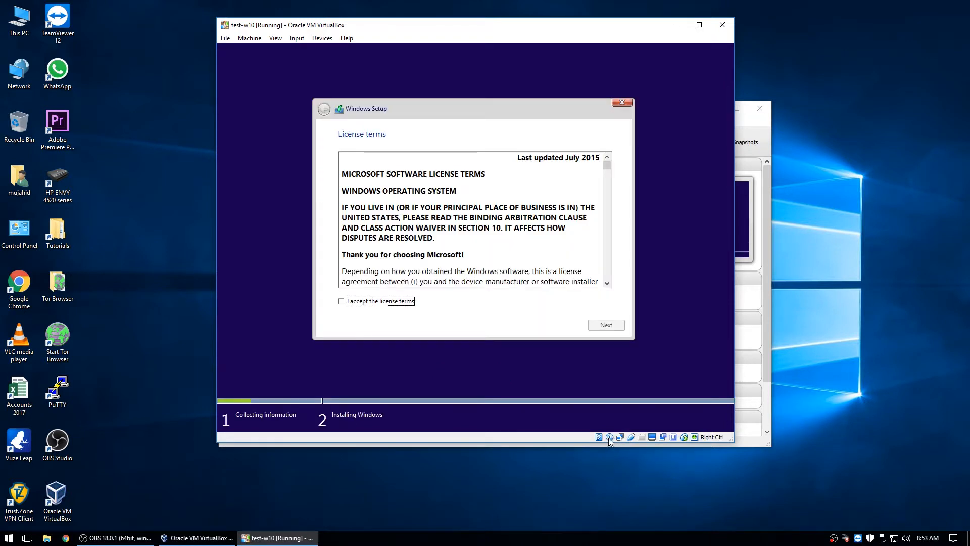
# - Accept the license terms and choose a custom Windows-only install on Drive 0's 80 GB unallocated space
pyautogui.click(427, 191)
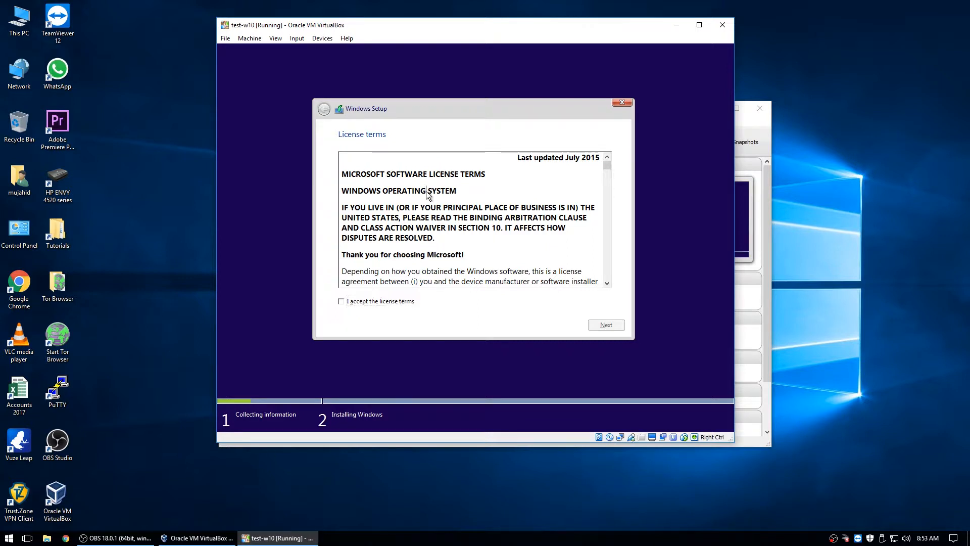
pyautogui.click(345, 302)
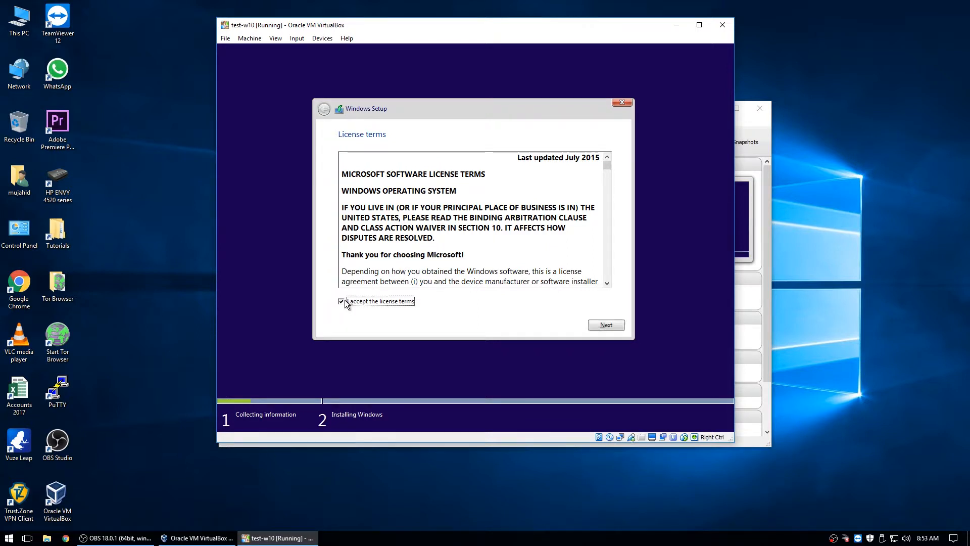
pyautogui.click(617, 323)
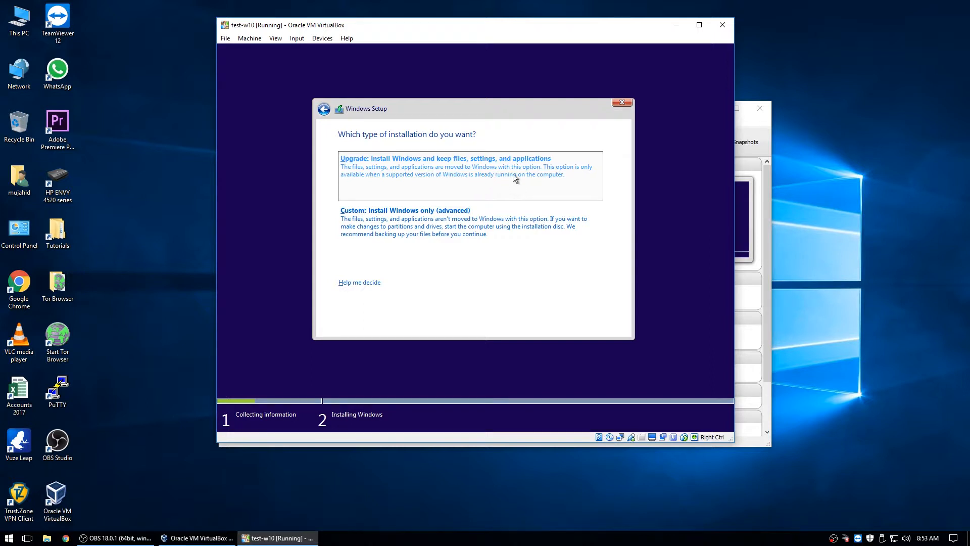
pyautogui.click(447, 219)
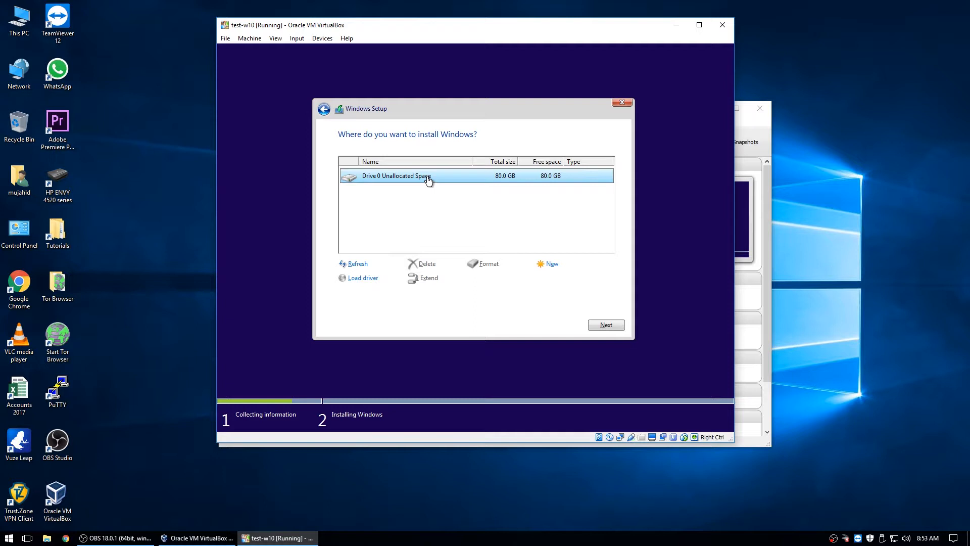
pyautogui.click(607, 325)
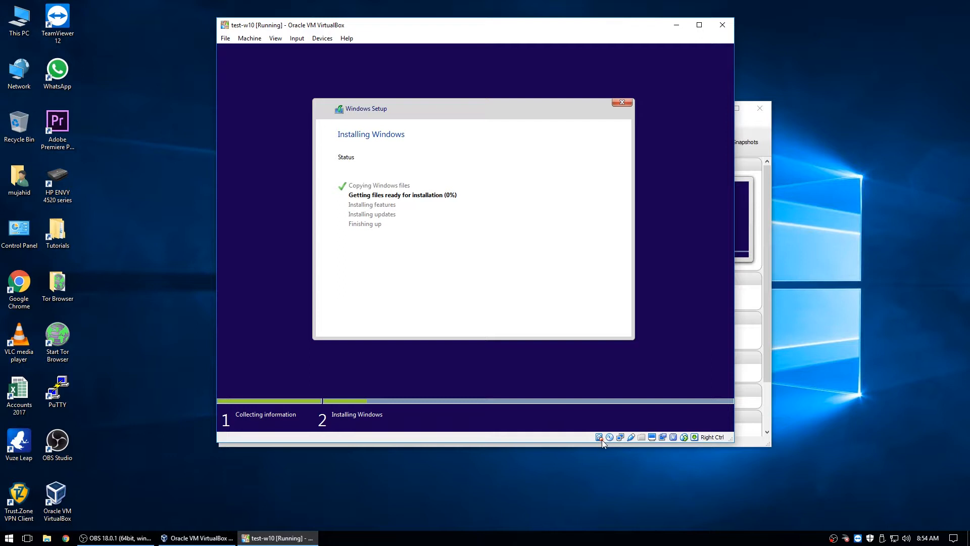
# - Wait for Windows' first install stage to complete, then restart the VM immediately
pyautogui.moveTo(602, 444)
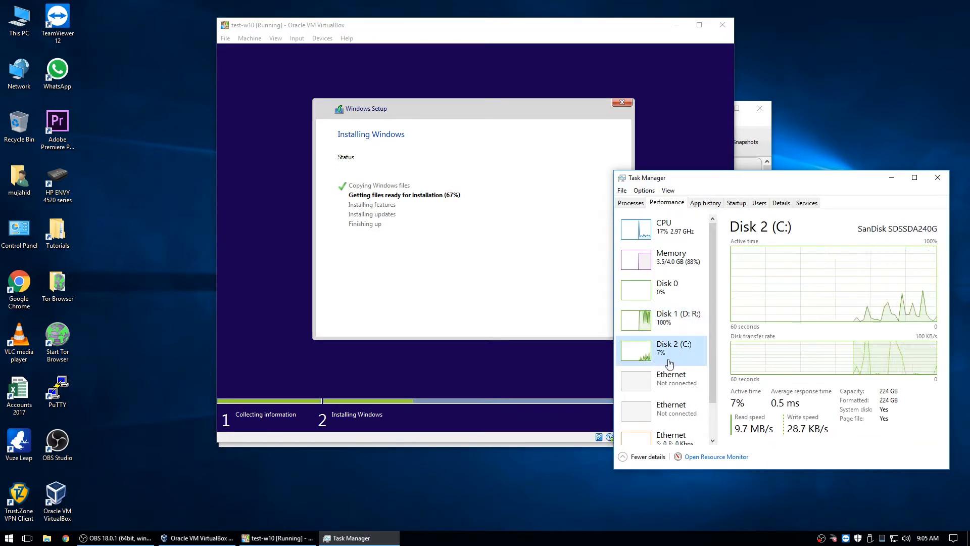
pyautogui.click(672, 317)
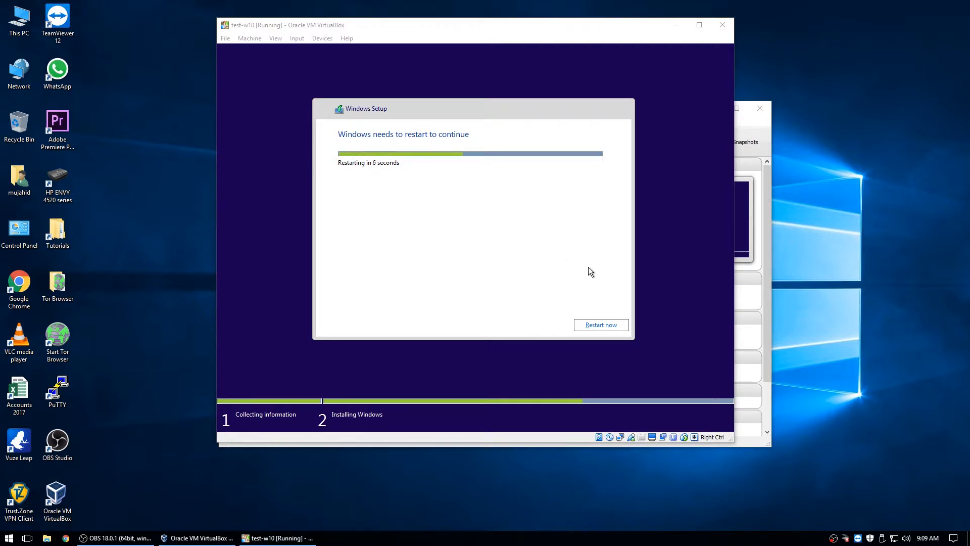
pyautogui.click(600, 326)
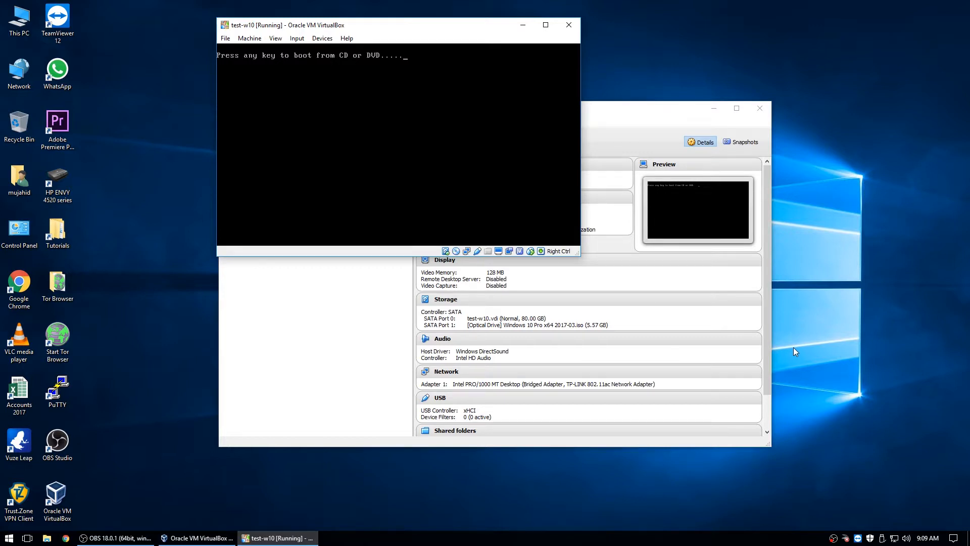
# - Continue past the boot-from-disc prompt, then accept Windows' express settings
pyautogui.press('Return')
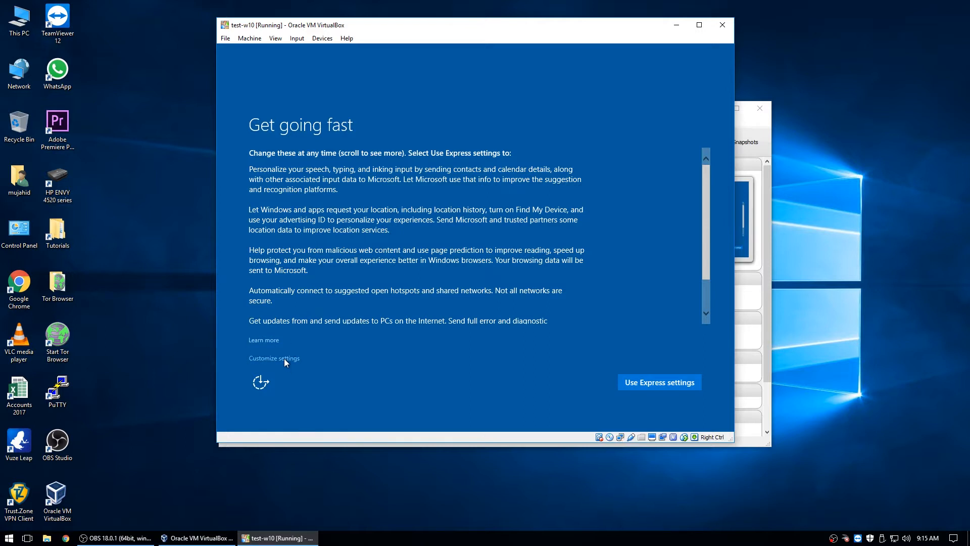
pyautogui.click(662, 382)
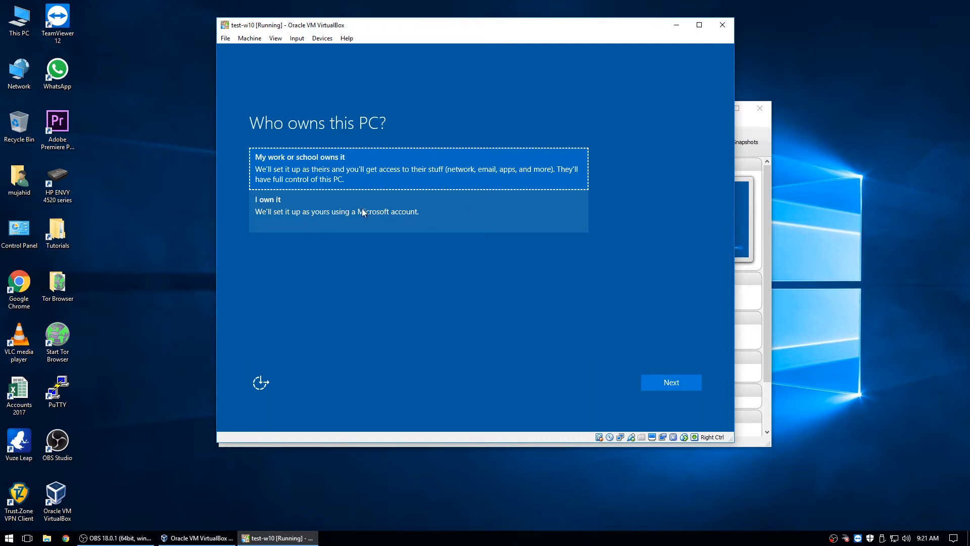
# - Choose 'I own it' for the PC's ownership and continue
pyautogui.click(320, 206)
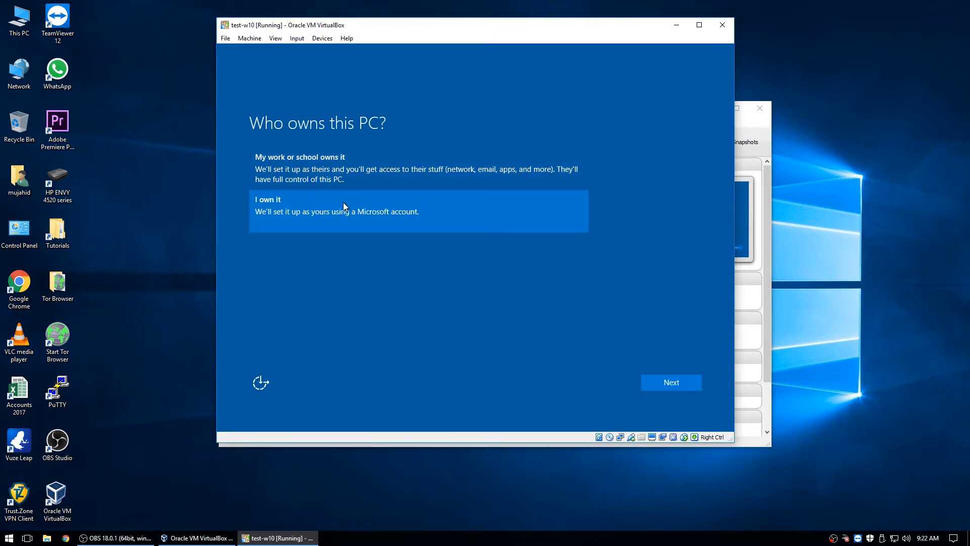
pyautogui.click(674, 387)
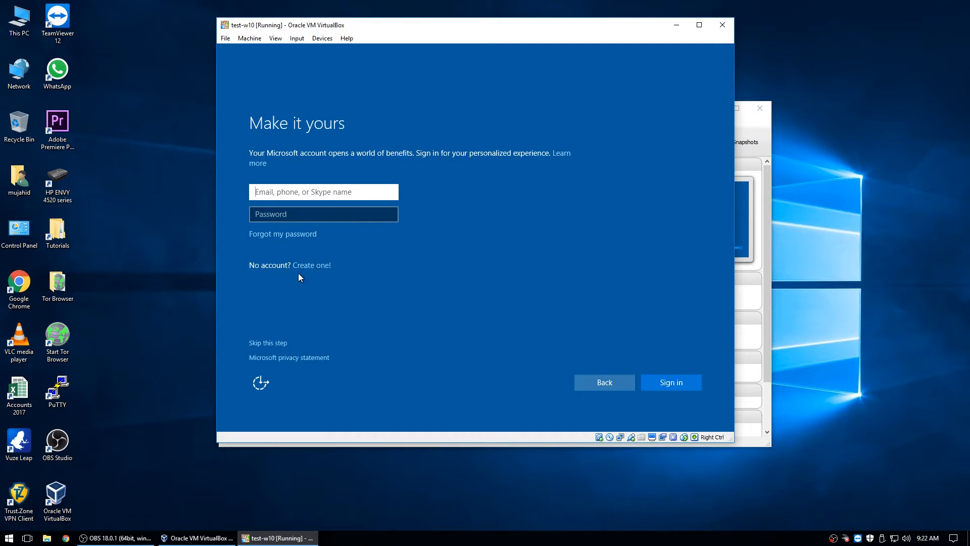
# - Skip the Microsoft account and create a local user account named 'test'
pyautogui.click(259, 344)
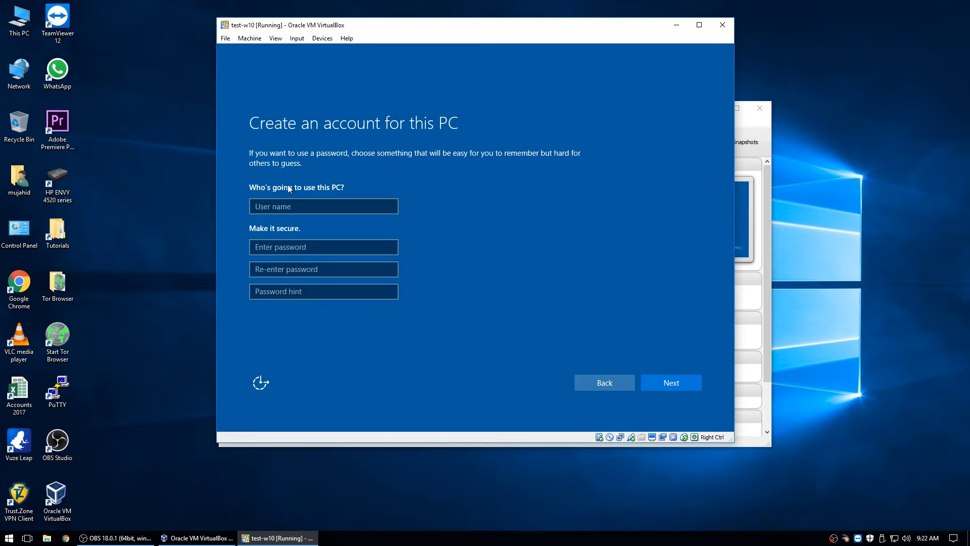
pyautogui.click(289, 204)
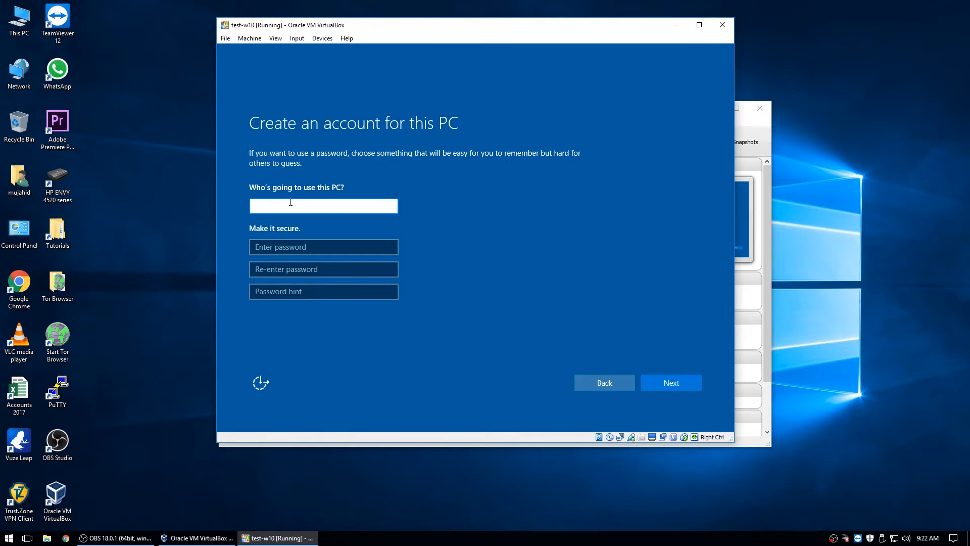
pyautogui.write('test')
pyautogui.click(670, 386)
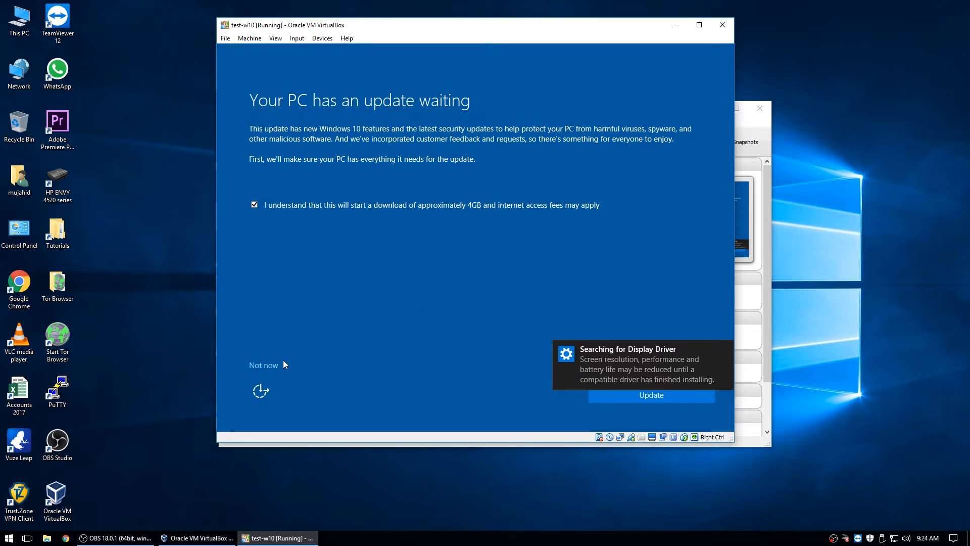
# - Postpone the Windows update, dismiss the display driver notice, and shut down the guest from Start > Power
pyautogui.click(261, 367)
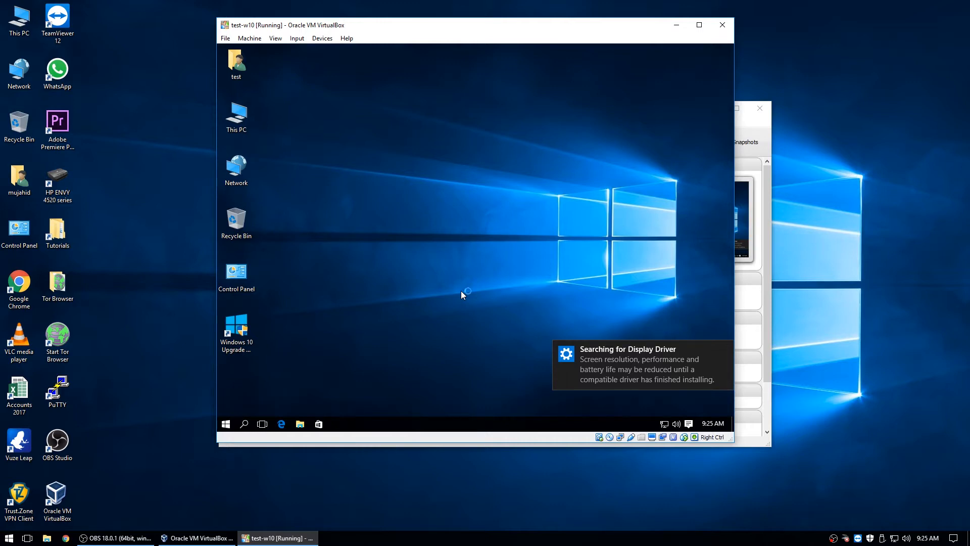
pyautogui.click(725, 348)
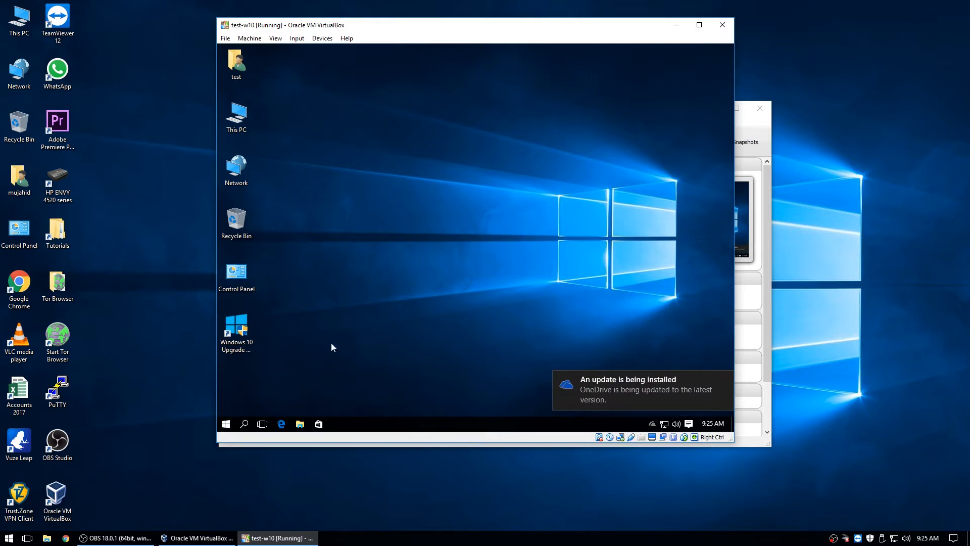
pyautogui.click(226, 424)
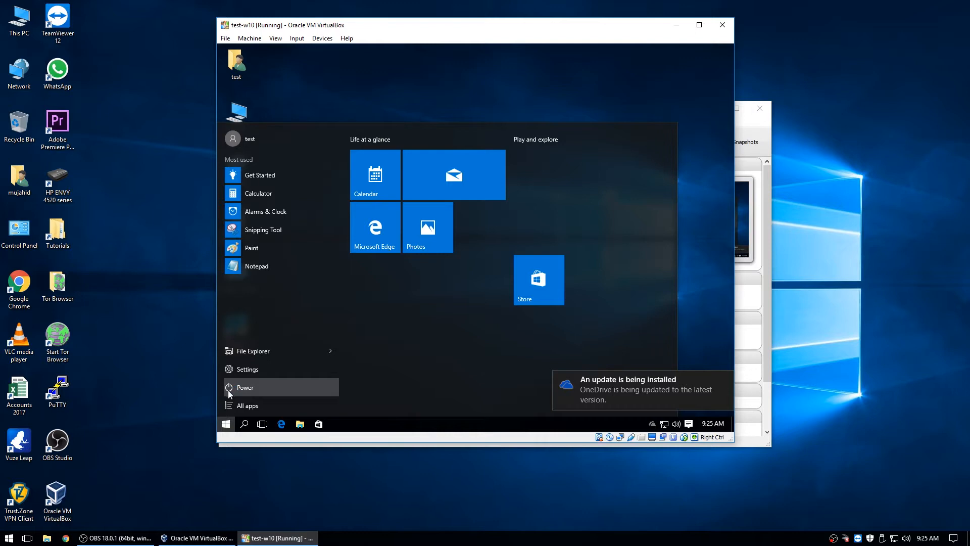
pyautogui.click(252, 387)
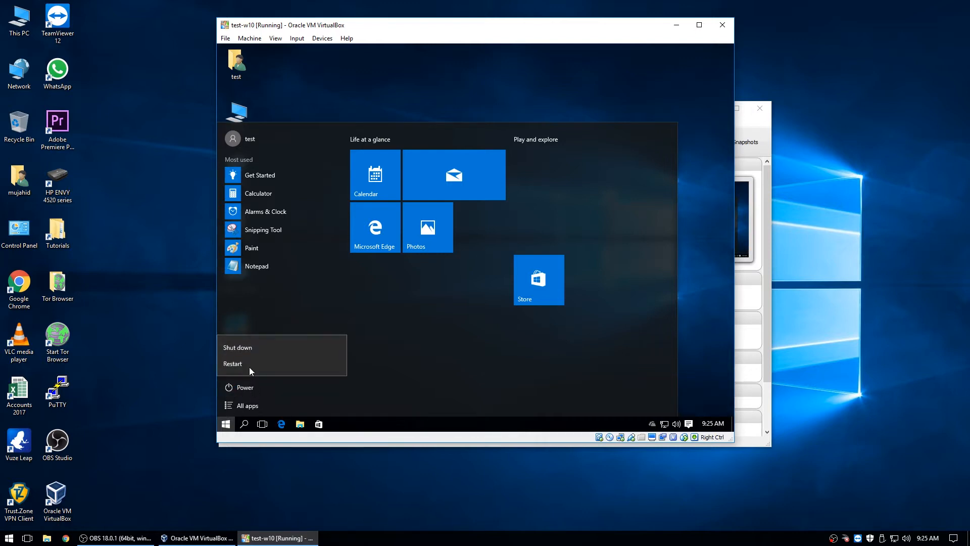
pyautogui.click(249, 346)
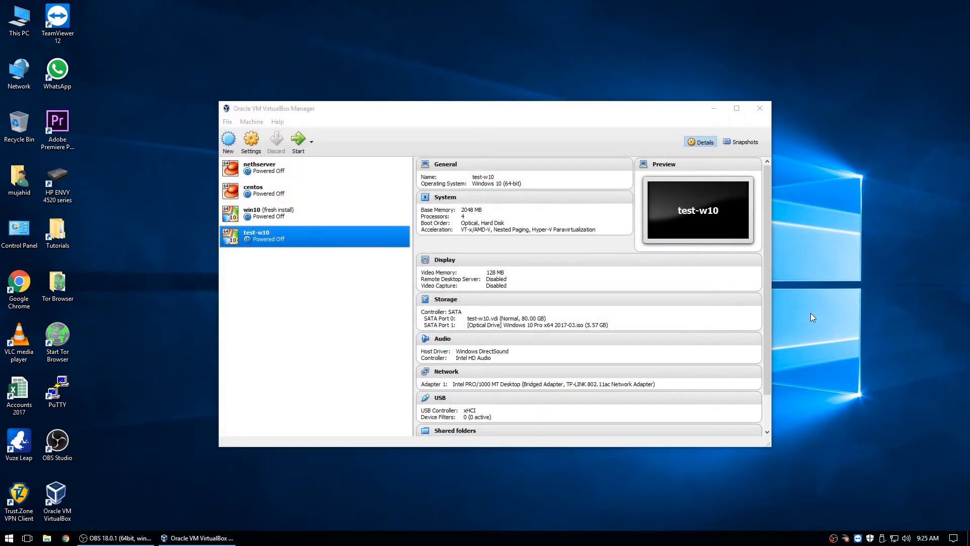
# - In test-w10's System settings, uncheck Optical and put Hard Disk first in boot order
pyautogui.click(277, 239)
pyautogui.click(251, 143)
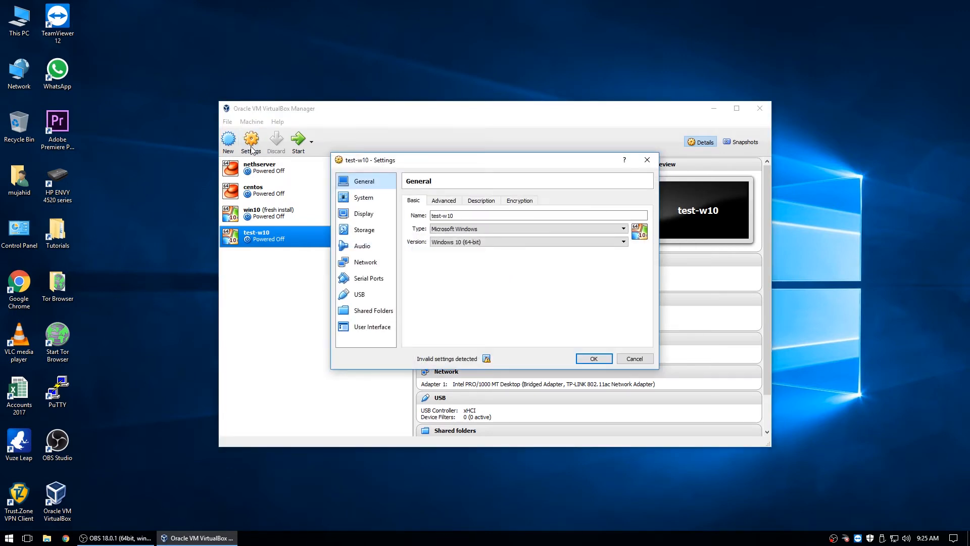
pyautogui.click(361, 200)
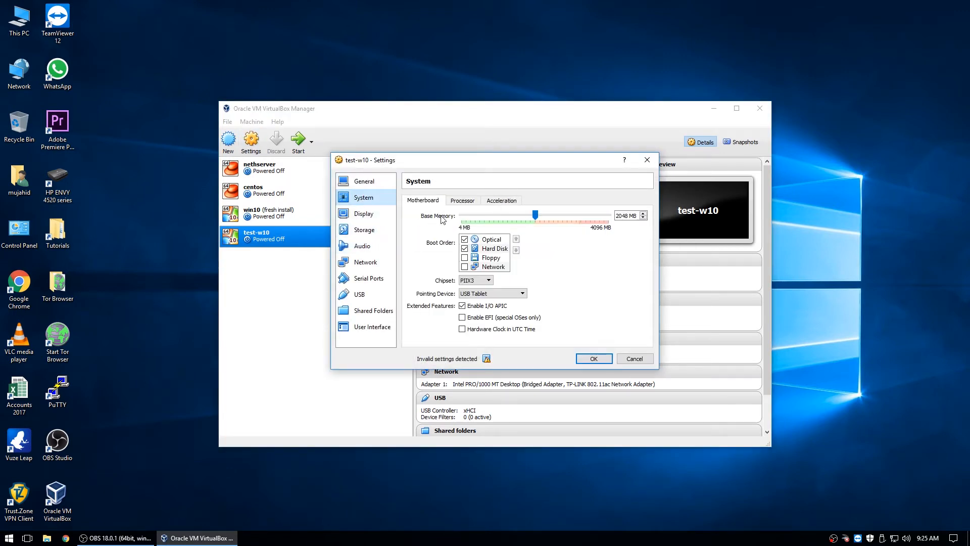
pyautogui.click(465, 239)
pyautogui.click(516, 249)
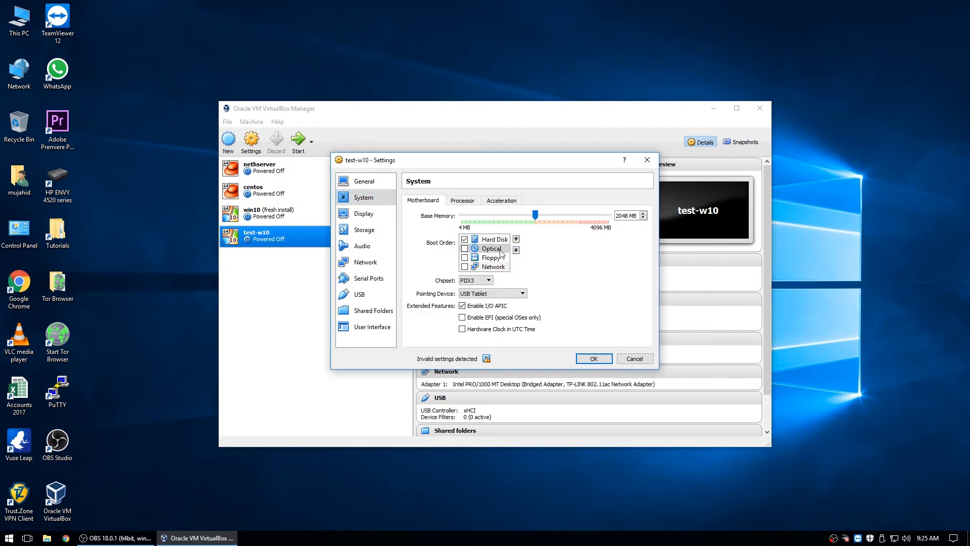
# - Remove the Windows 10 ISO optical drive from Storage and save the settings
pyautogui.click(368, 230)
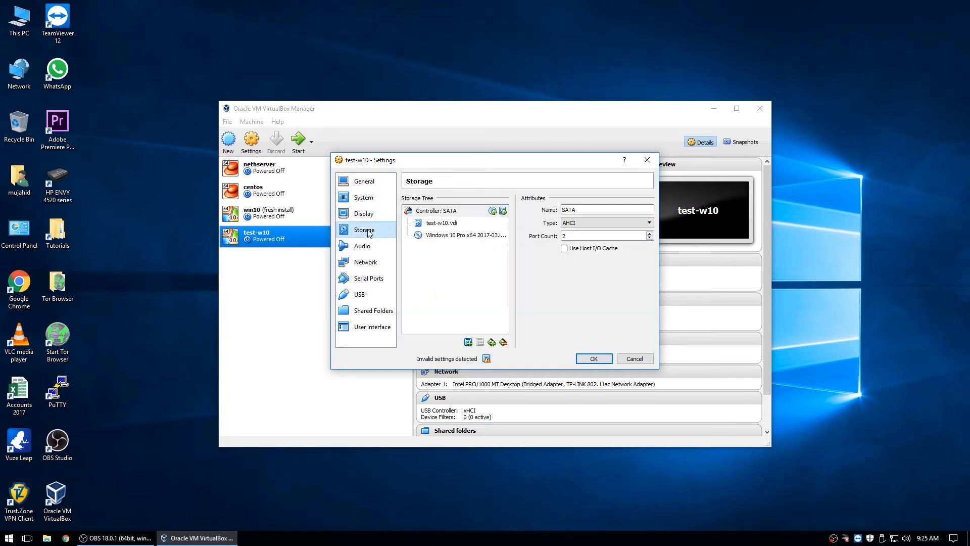
pyautogui.click(473, 236)
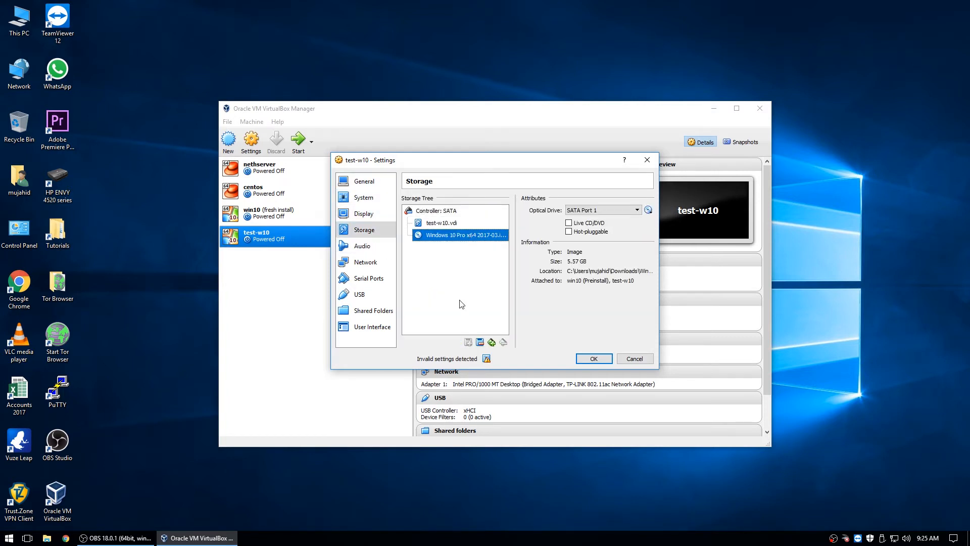
pyautogui.click(480, 342)
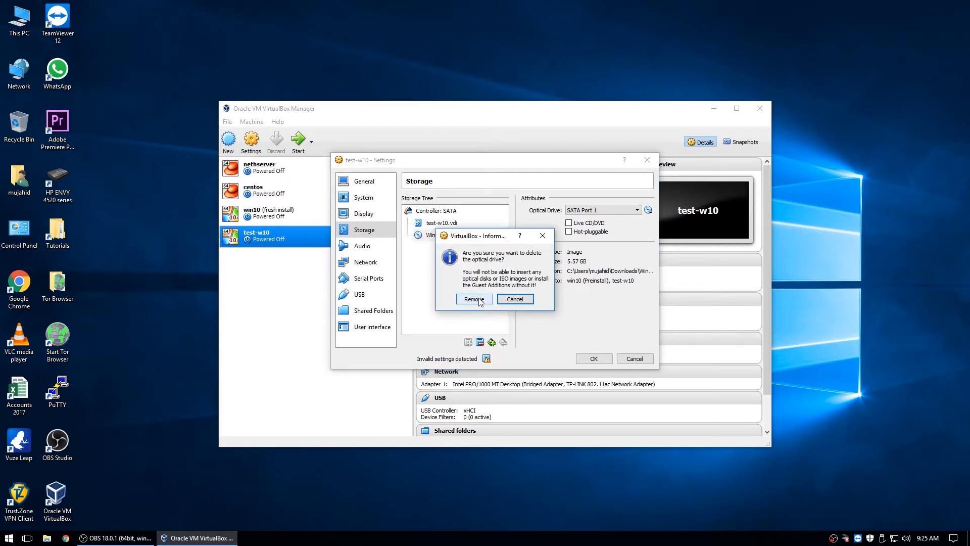
pyautogui.click(474, 299)
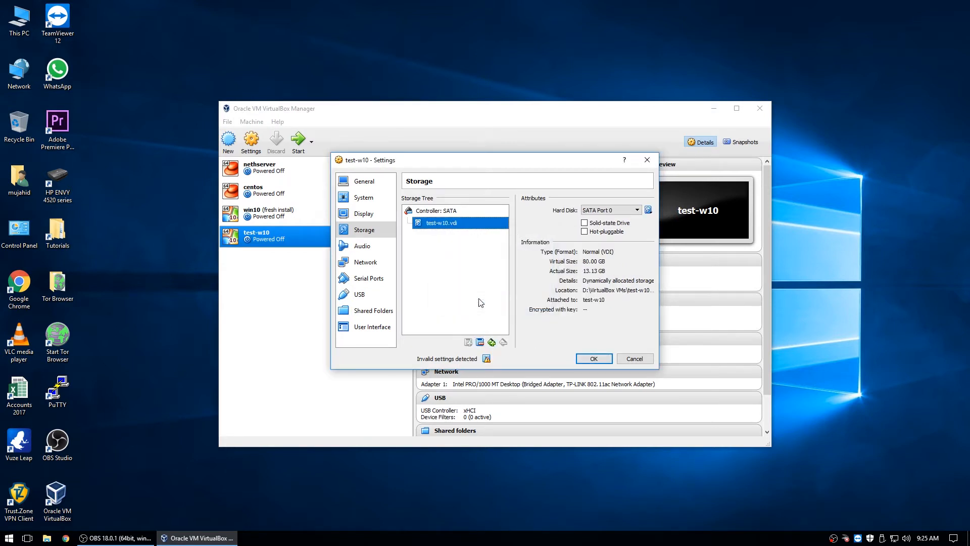
pyautogui.click(374, 246)
pyautogui.click(369, 280)
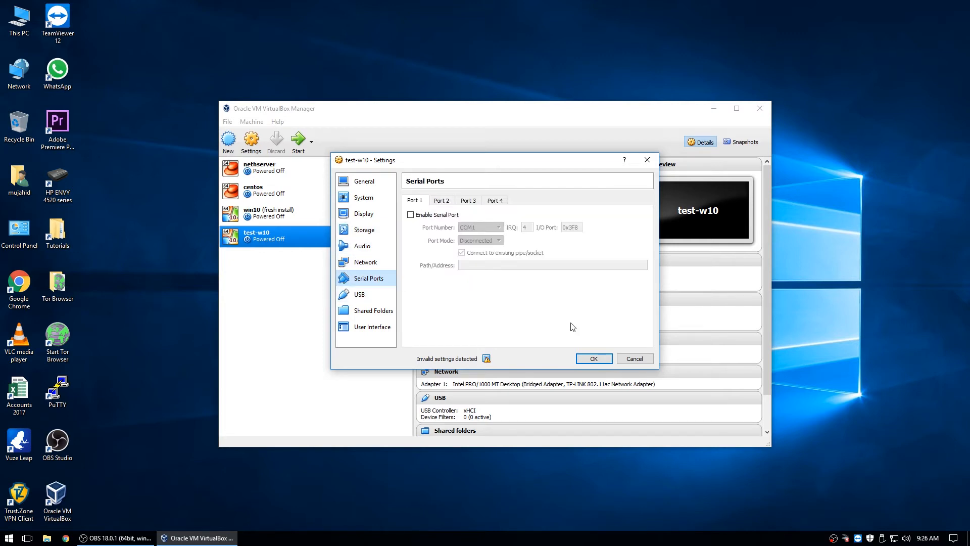
pyautogui.click(589, 359)
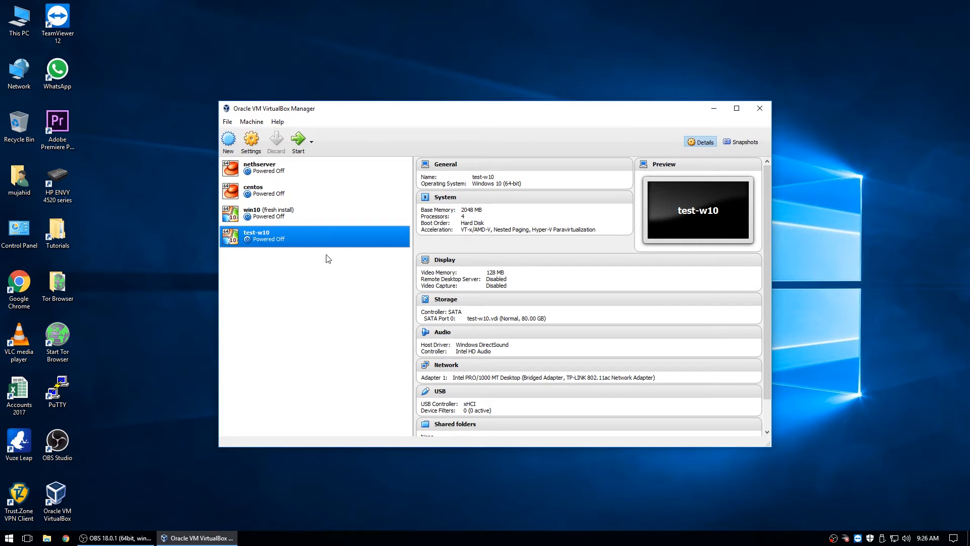
# - Take a snapshot of test-w10 named 'fresh install', then return to the Details view
pyautogui.click(737, 146)
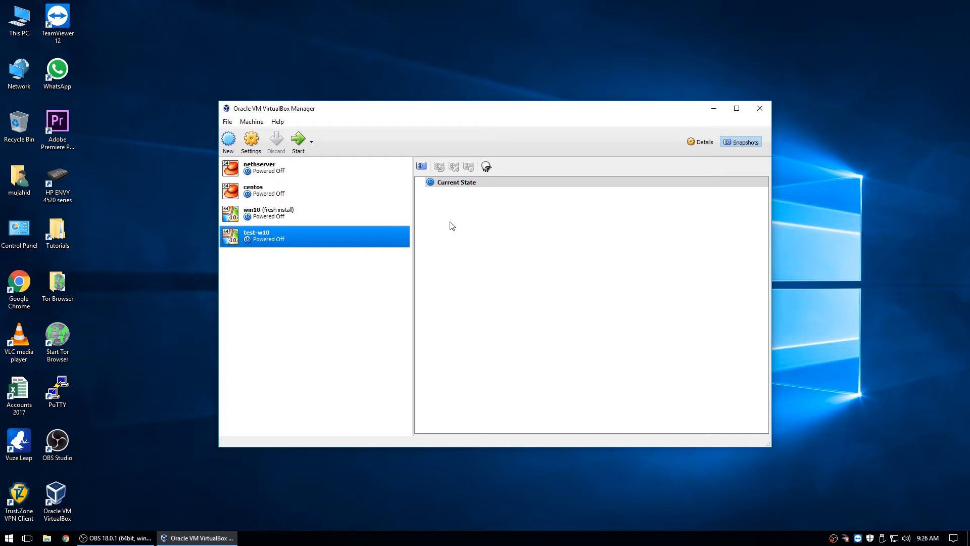
pyautogui.click(421, 166)
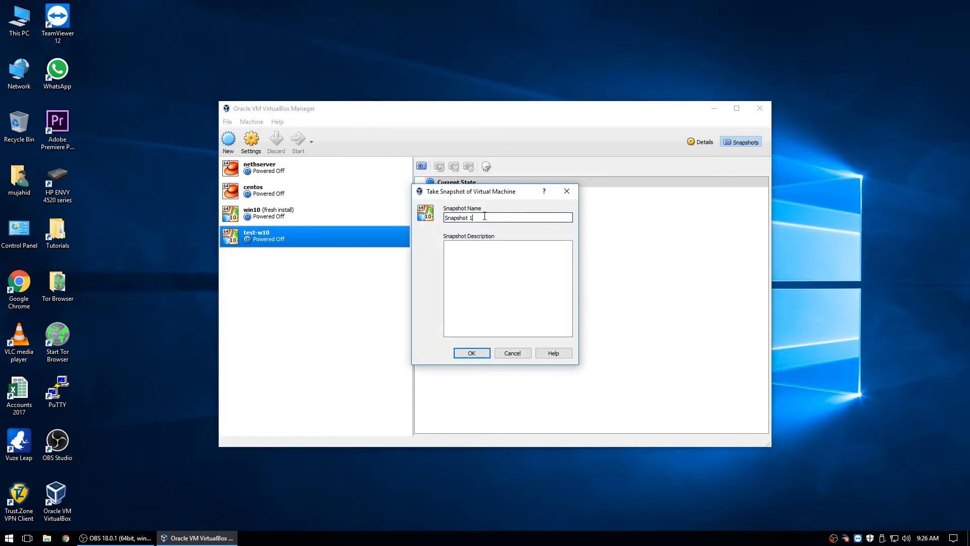
pyautogui.write('fre')
pyautogui.press('BackSpace')
pyautogui.press('BackSpace')
pyautogui.press('BackSpace')
pyautogui.write('esh install')
pyautogui.click(471, 353)
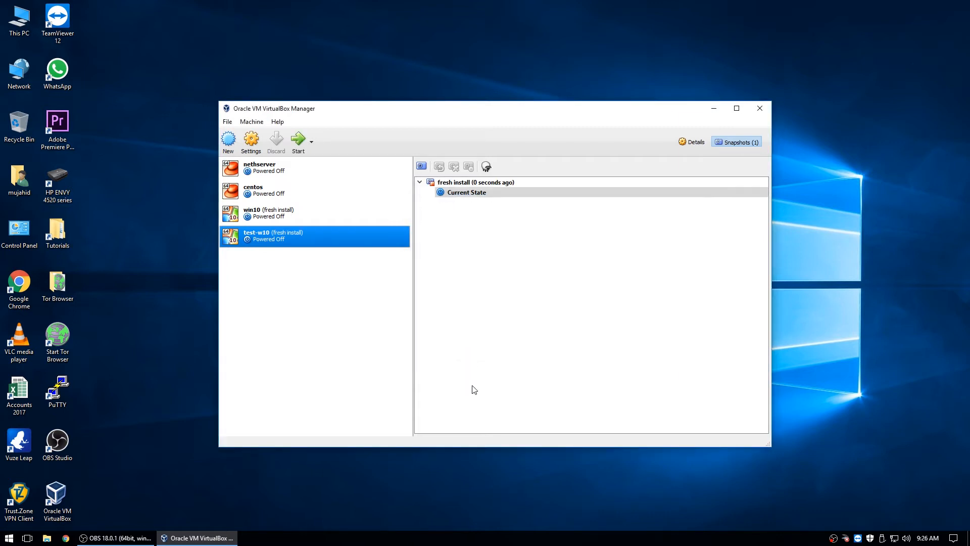
pyautogui.click(702, 141)
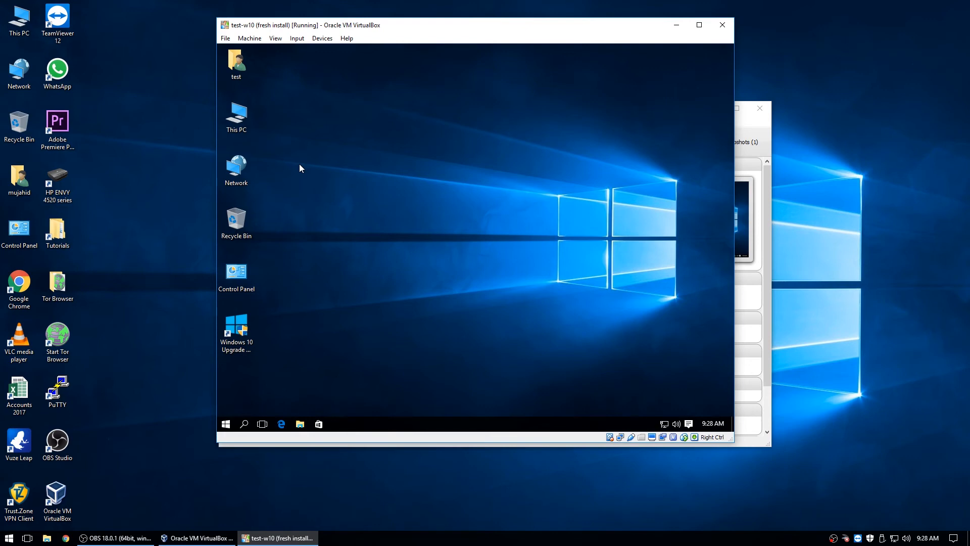
# - Open This PC on the guest desktop and launch Computer Management via Manage on This PC
pyautogui.doubleClick(242, 114)
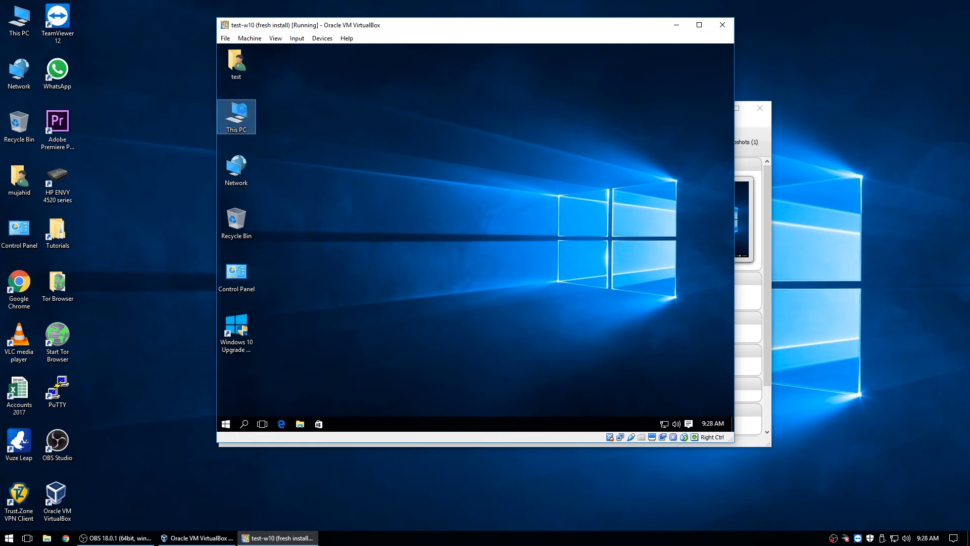
pyautogui.click(315, 116)
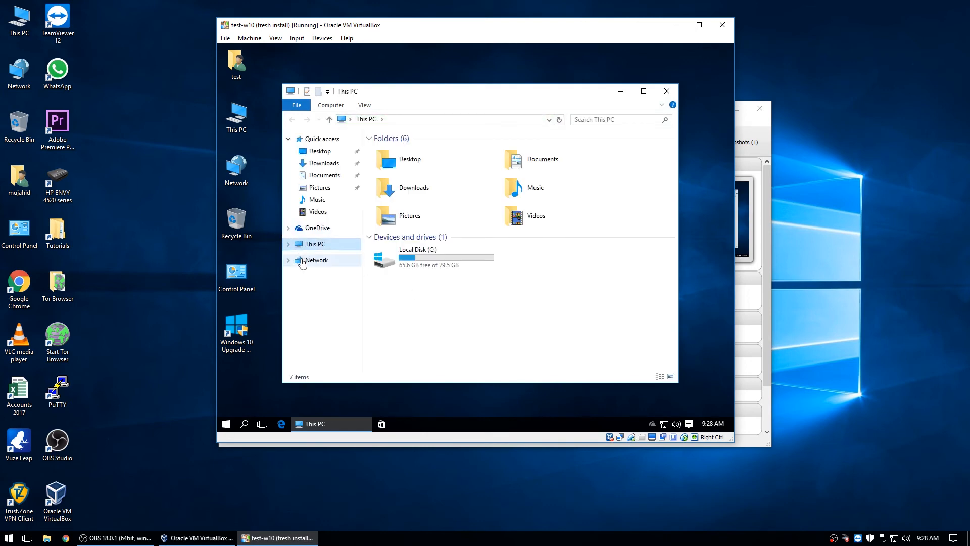
pyautogui.rightClick(313, 248)
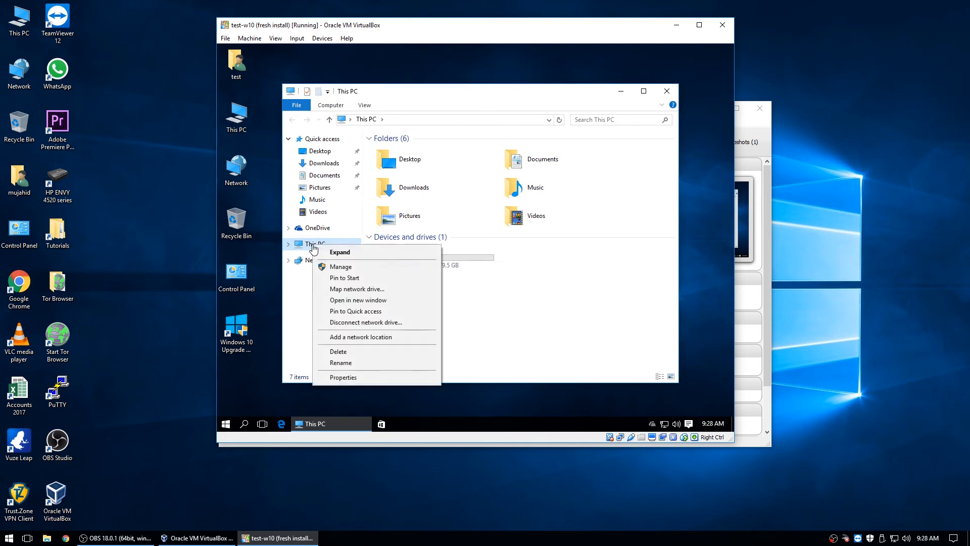
pyautogui.click(343, 267)
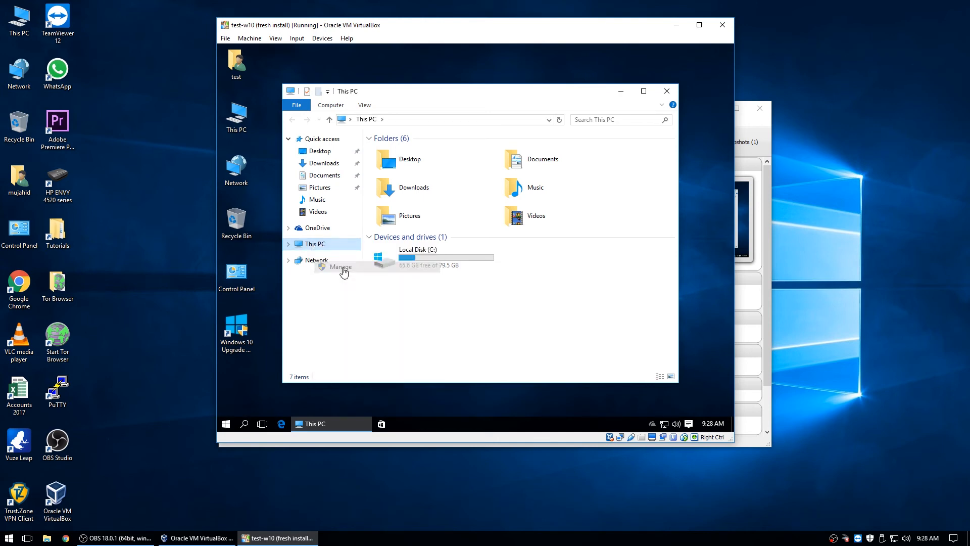
# - Check the VBOX HARDDISK in Device Manager and the 500 MB/79.51 GB partitions, then close Computer Management
pyautogui.click(672, 91)
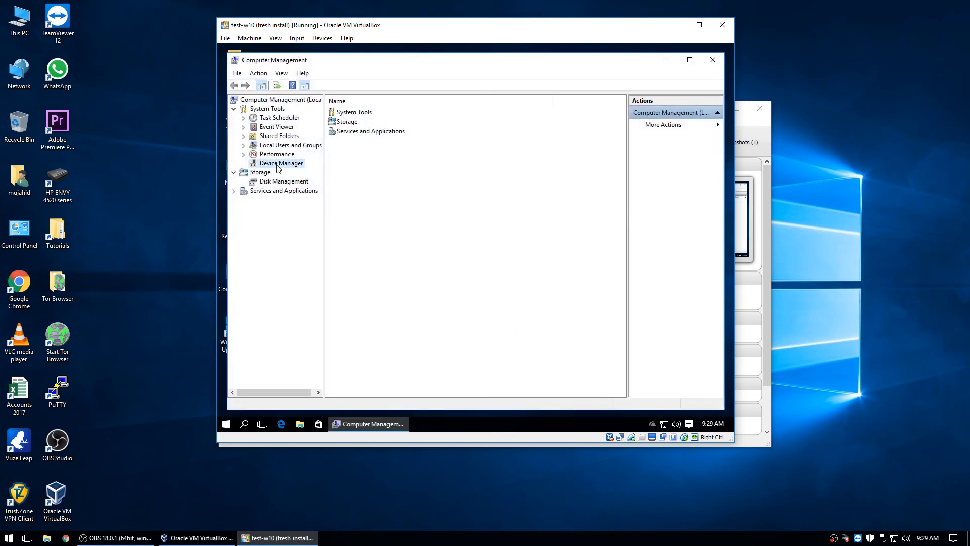
pyautogui.click(278, 163)
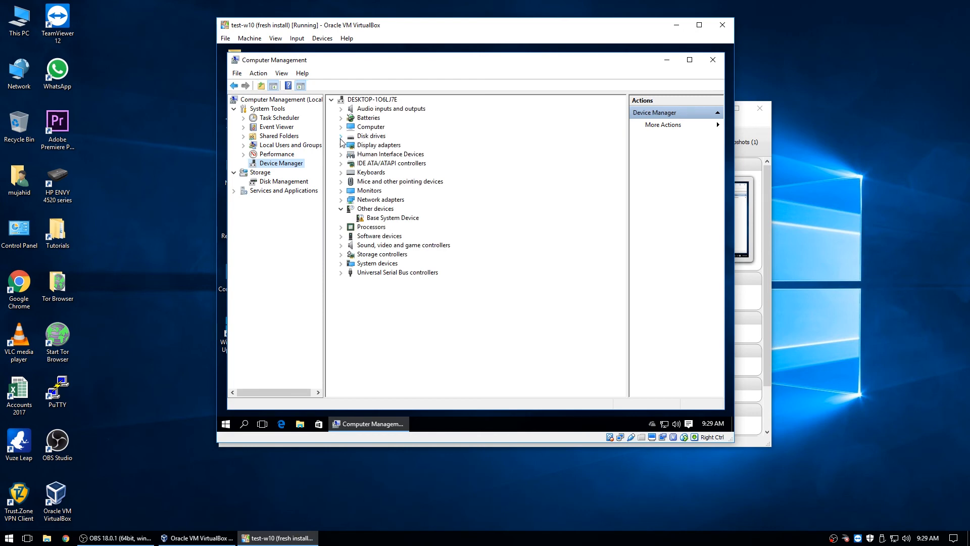
pyautogui.click(340, 136)
pyautogui.click(393, 146)
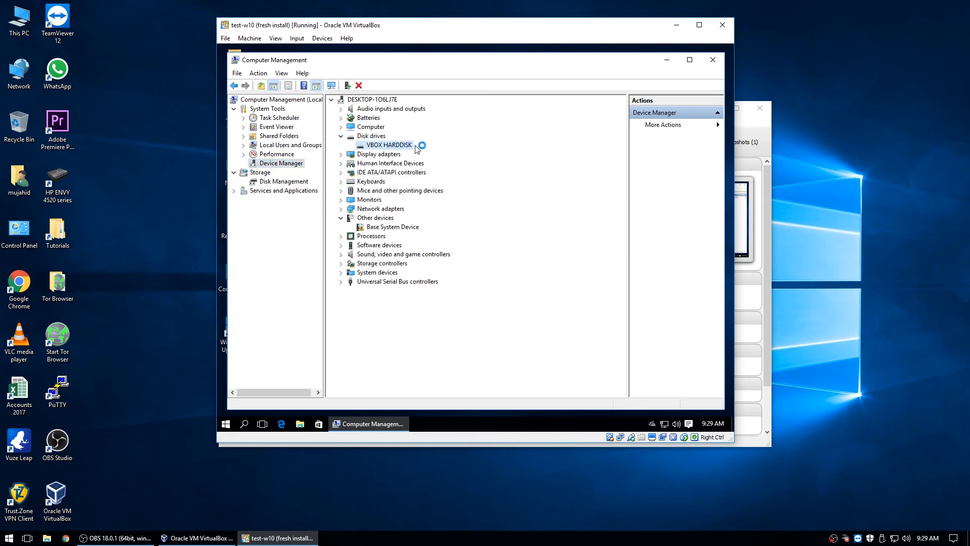
pyautogui.click(340, 135)
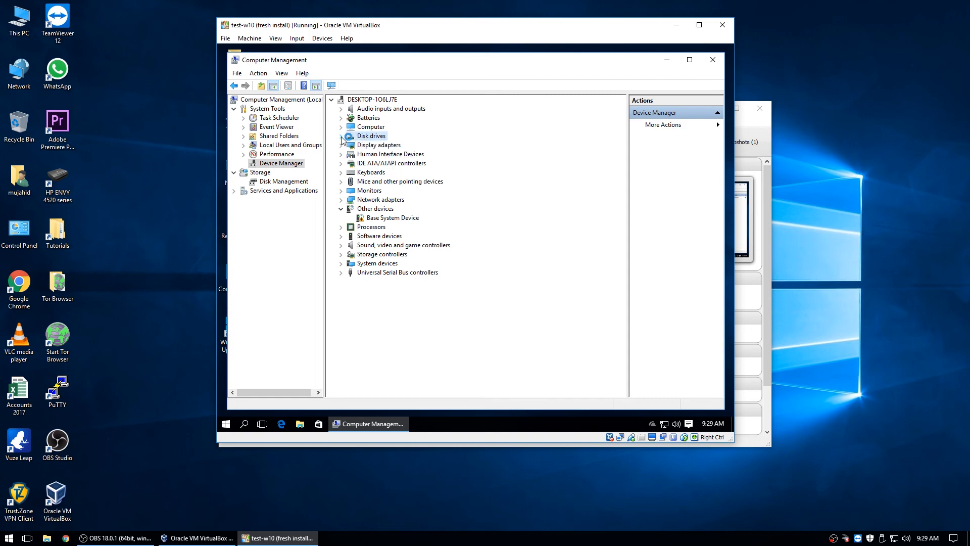
pyautogui.click(393, 217)
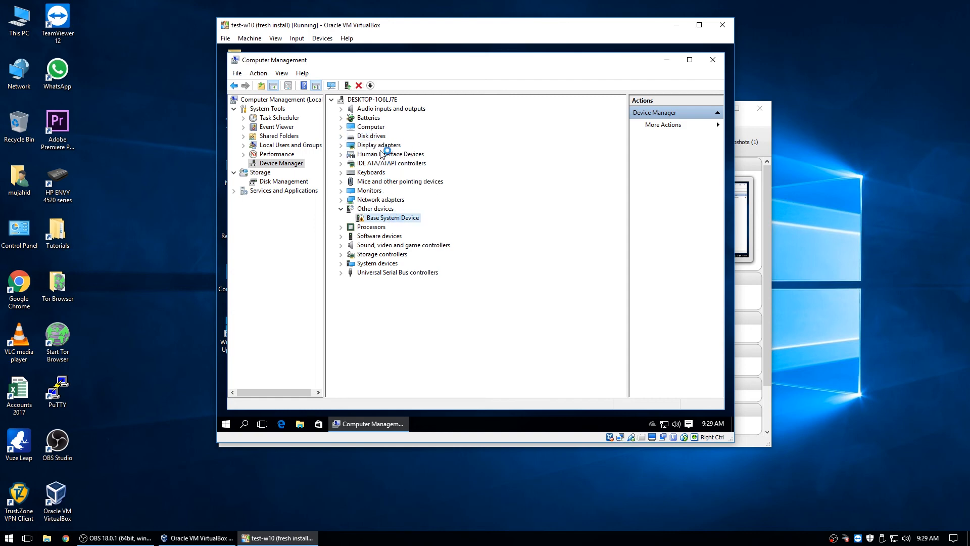
pyautogui.click(287, 182)
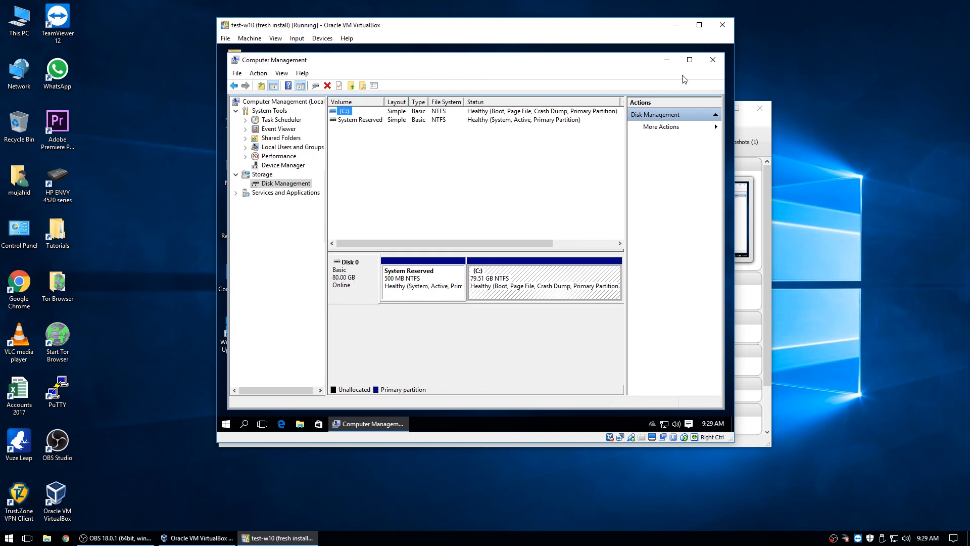
pyautogui.click(713, 61)
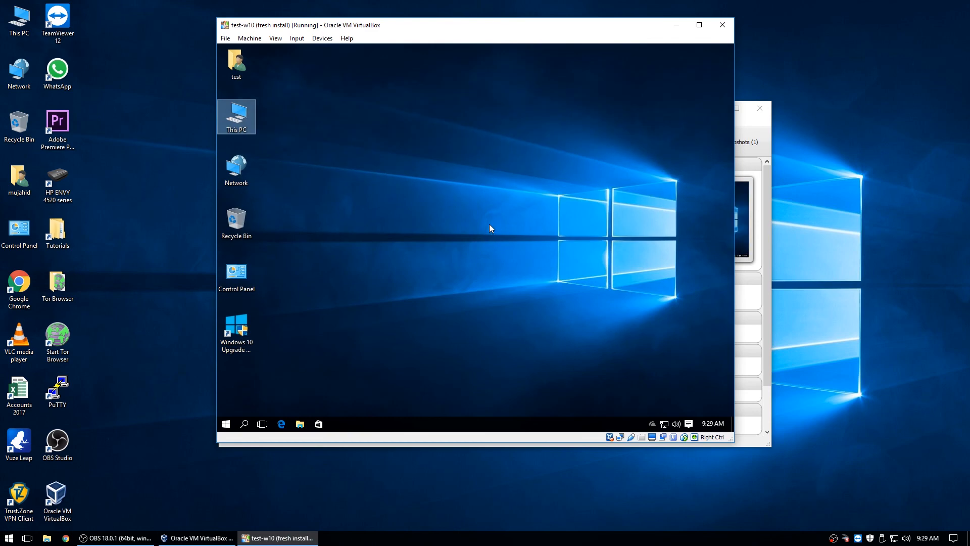
# - Shut down the guest Windows from the Start menu's power options
pyautogui.click(225, 423)
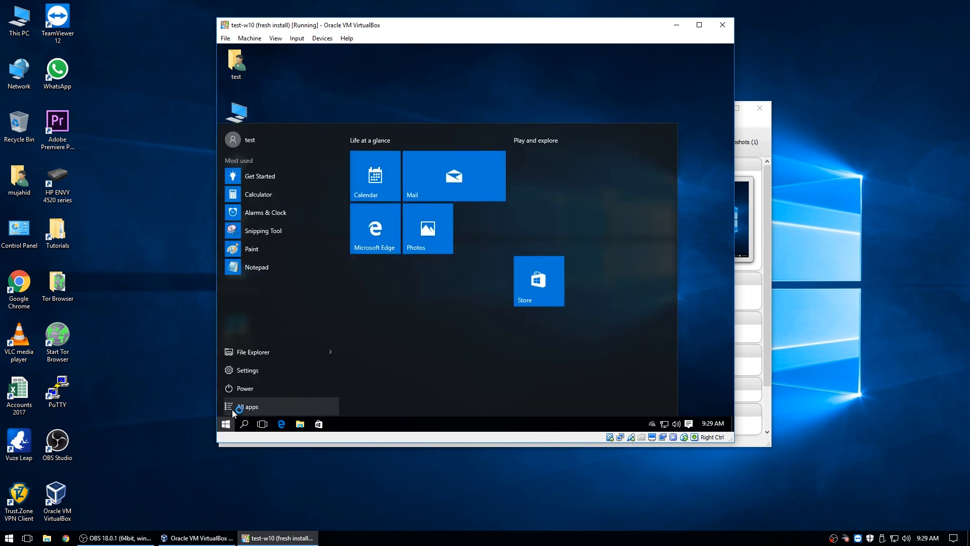
pyautogui.click(239, 388)
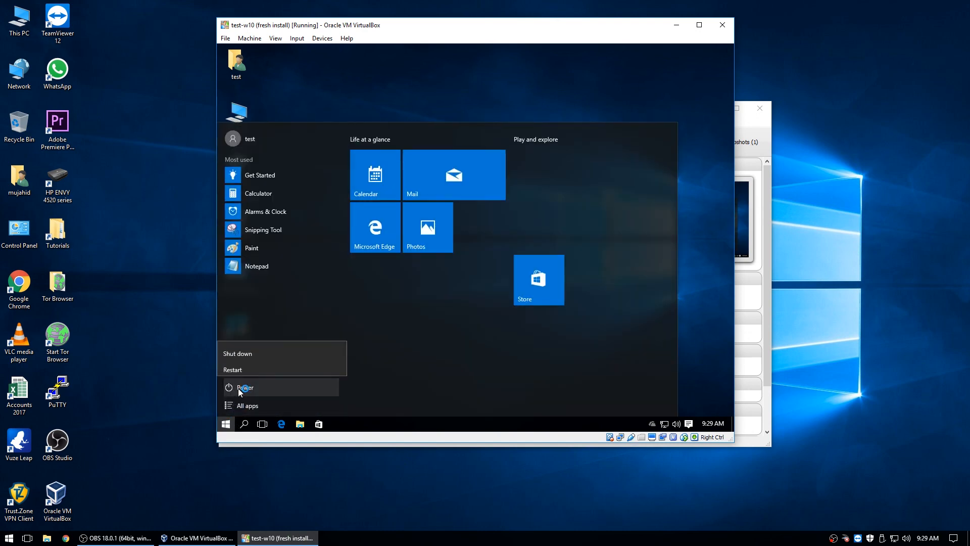
pyautogui.click(259, 349)
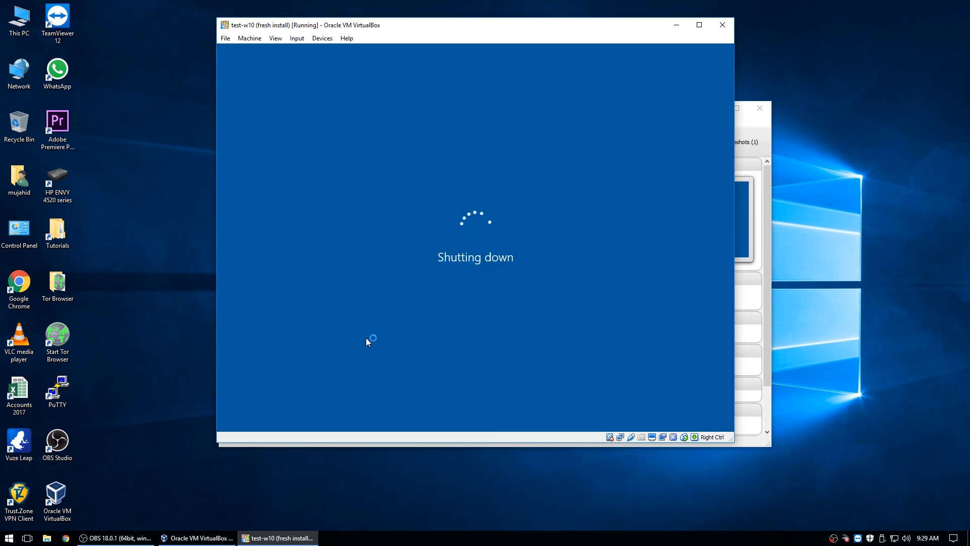